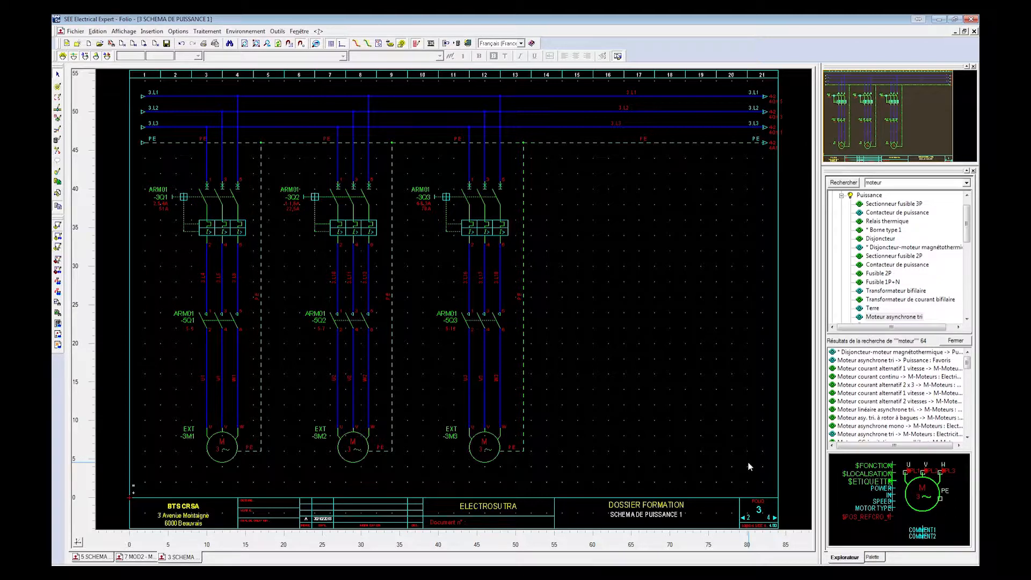
# - Insert a rectangular black box spanning columns 15 to 20 in the empty area beneath the PE line
pyautogui.click(152, 32)
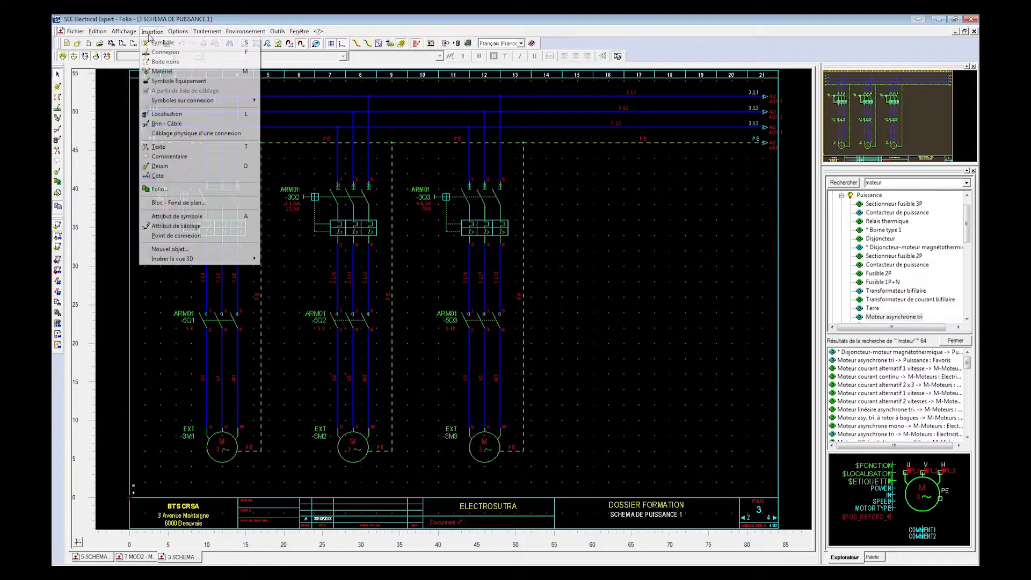
pyautogui.click(166, 62)
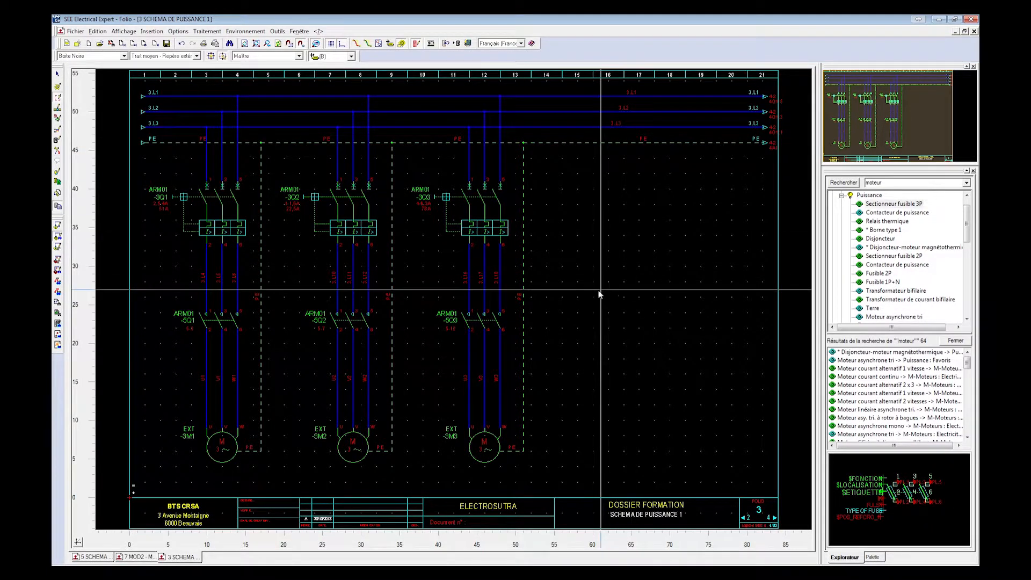
pyautogui.click(578, 281)
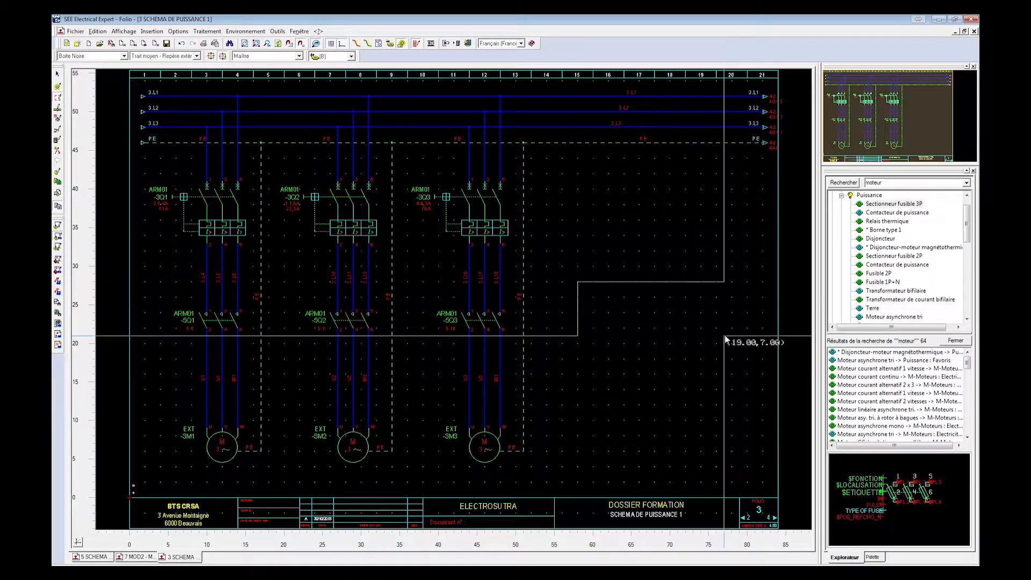
pyautogui.click(739, 337)
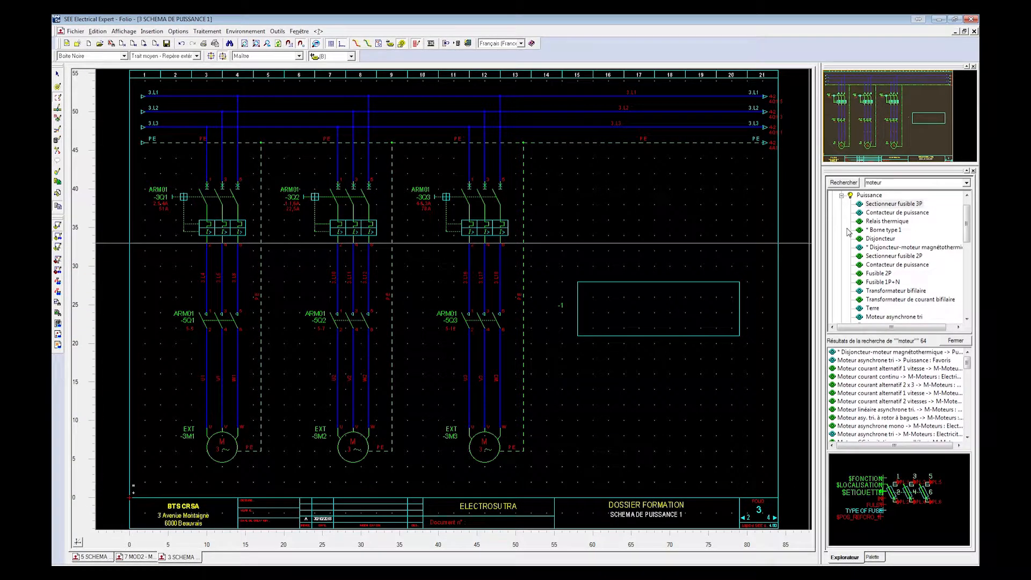
# - Place a Sectionneur fusible 3P symbol from the power favourites above the black box, around column 16
pyautogui.click(886, 204)
pyautogui.click(604, 215)
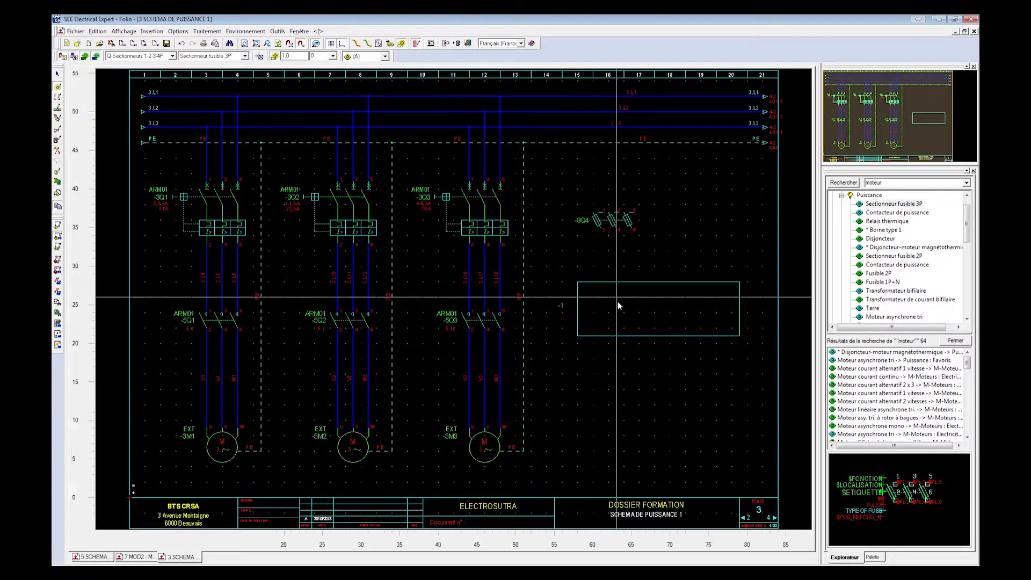
pyautogui.click(57, 75)
# - Place a Moteur asynchrone tri symbol from the Puissance favourites below the black box, lined up with the fuse disconnector
pyautogui.moveTo(966, 226); pyautogui.dragTo(968, 194)
pyautogui.click(869, 212)
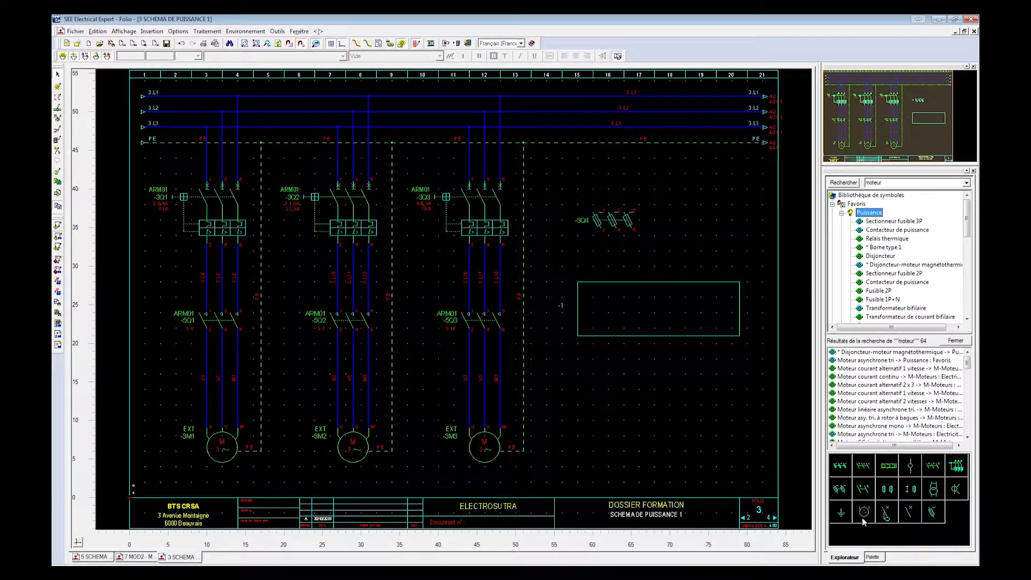
pyautogui.click(864, 512)
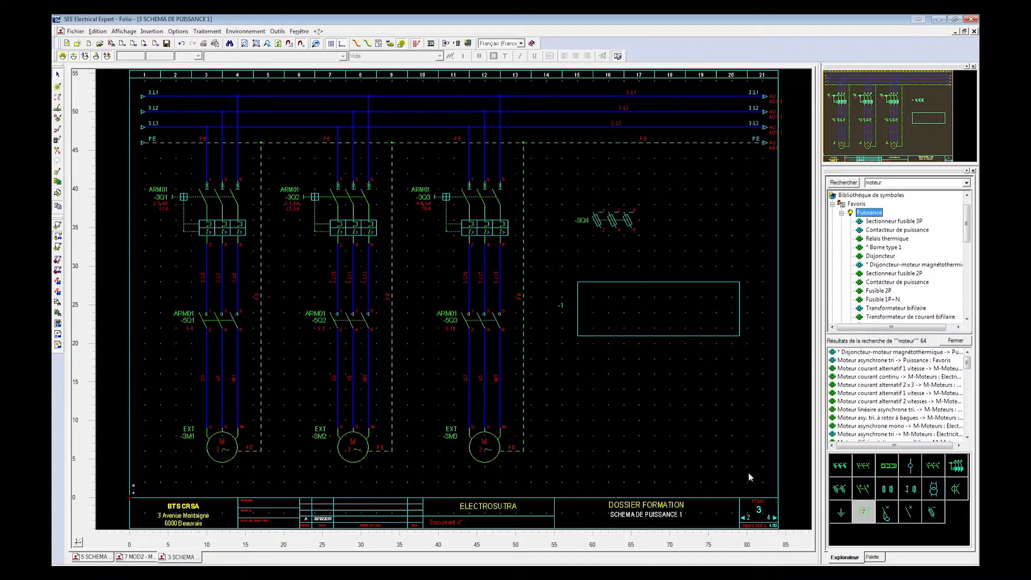
pyautogui.click(601, 415)
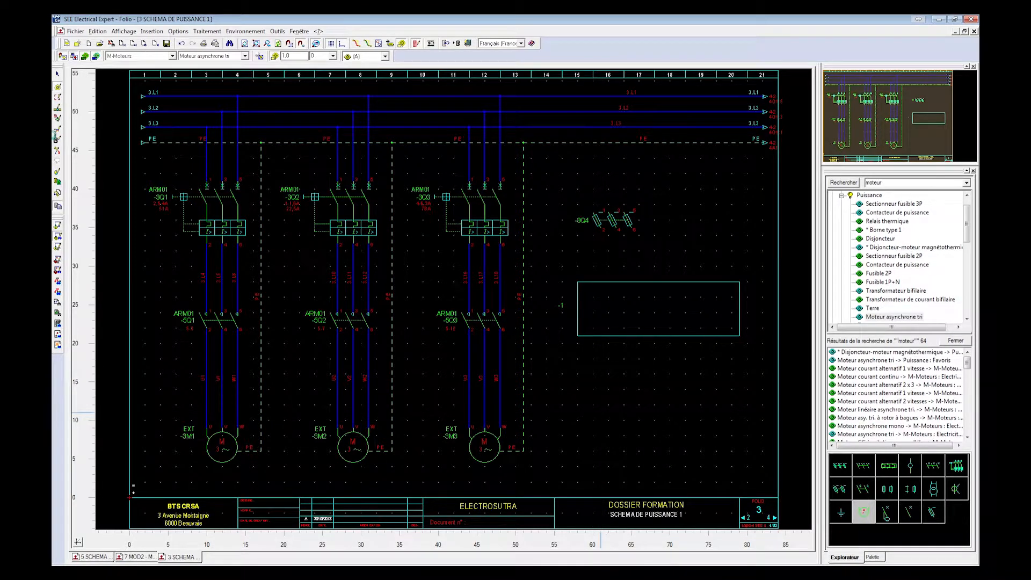
# - Draw the three-phase connection from lines L1, L2 and L3 through the fuse disconnector and black box to the motor
pyautogui.click(58, 118)
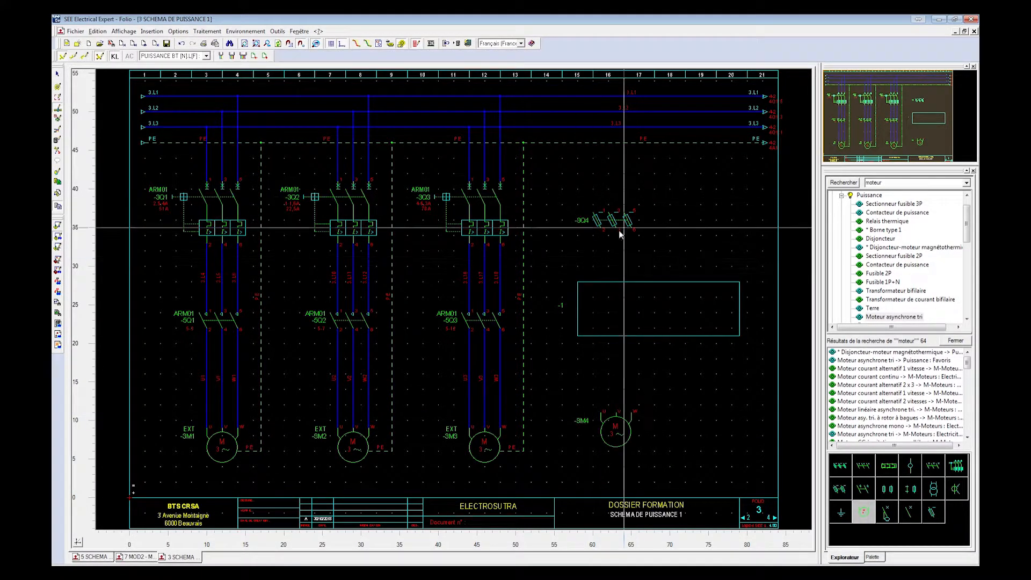
pyautogui.click(597, 129)
pyautogui.click(635, 99)
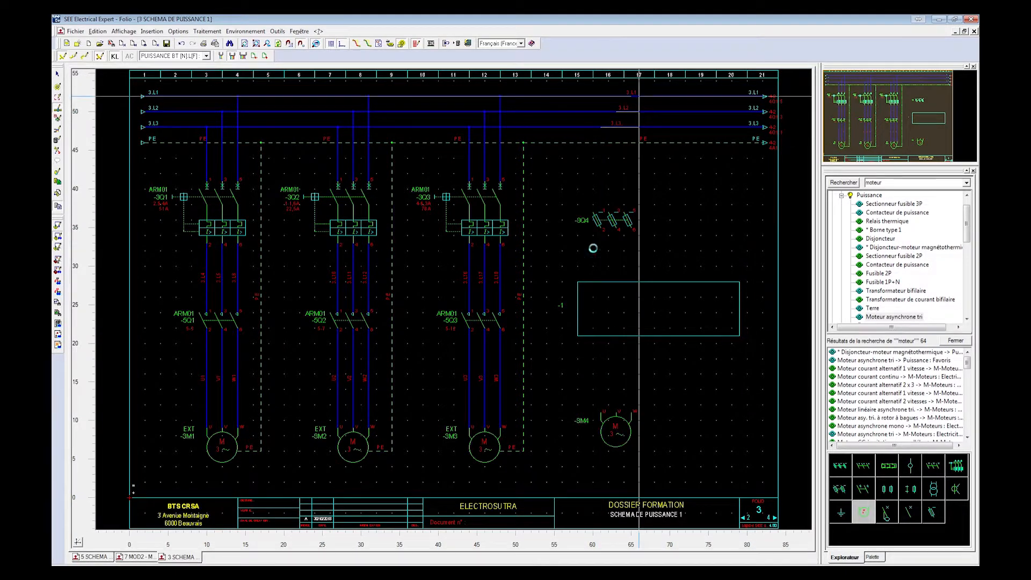
pyautogui.click(604, 414)
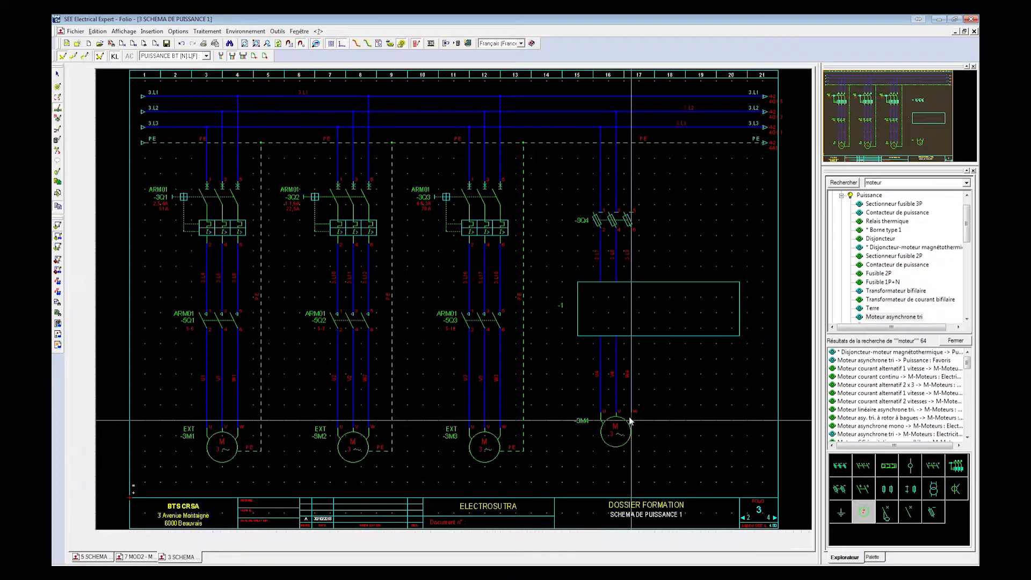
pyautogui.press('Escape')
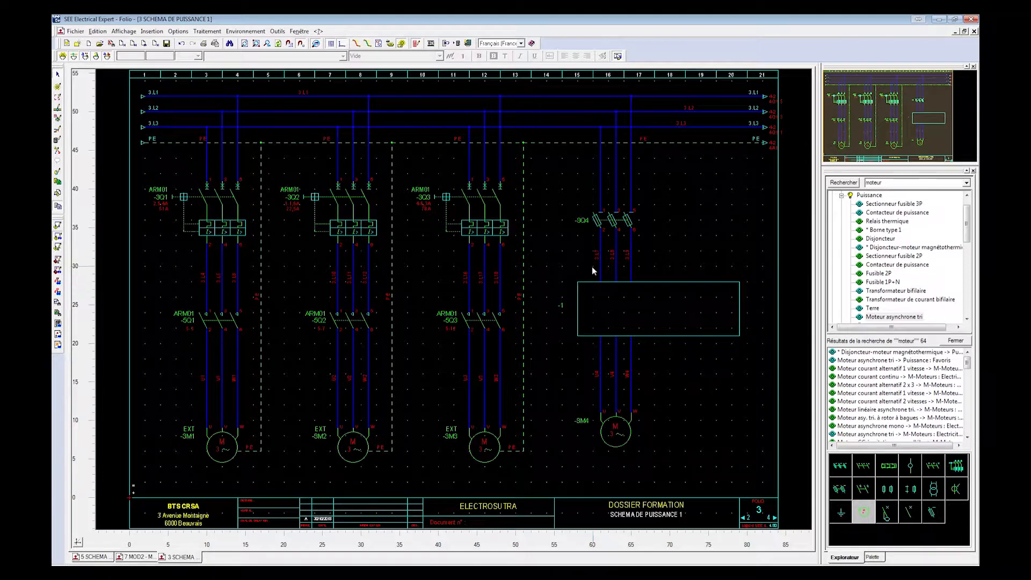
# - Open the black box's connection points and number the first incoming point on its upper edge L1
pyautogui.click(619, 310)
pyautogui.doubleClick(619, 308)
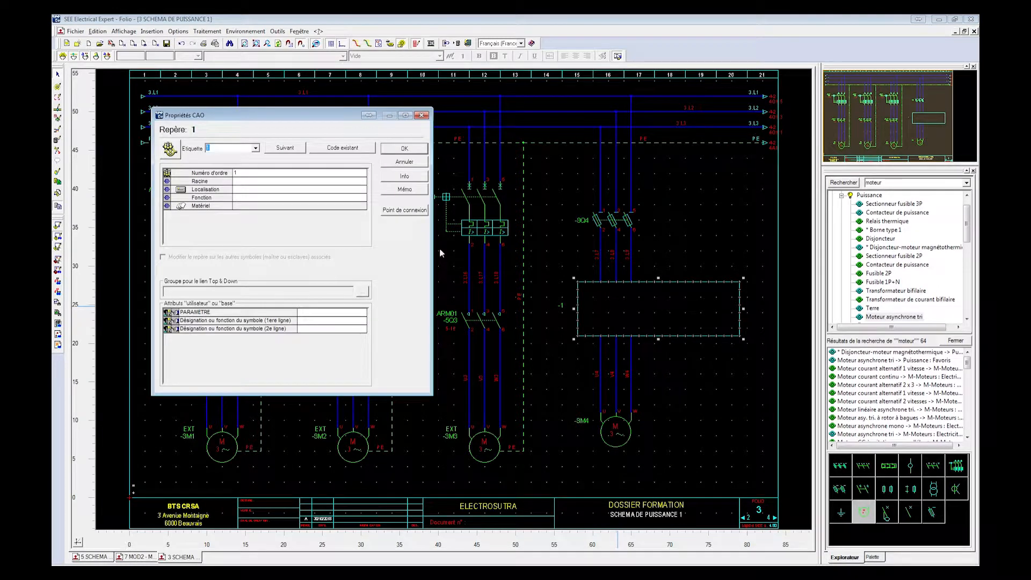
pyautogui.moveTo(295, 117)
pyautogui.mouseDown()
pyautogui.moveTo(299, 134)
pyautogui.moveTo(294, 124)
pyautogui.mouseUp()
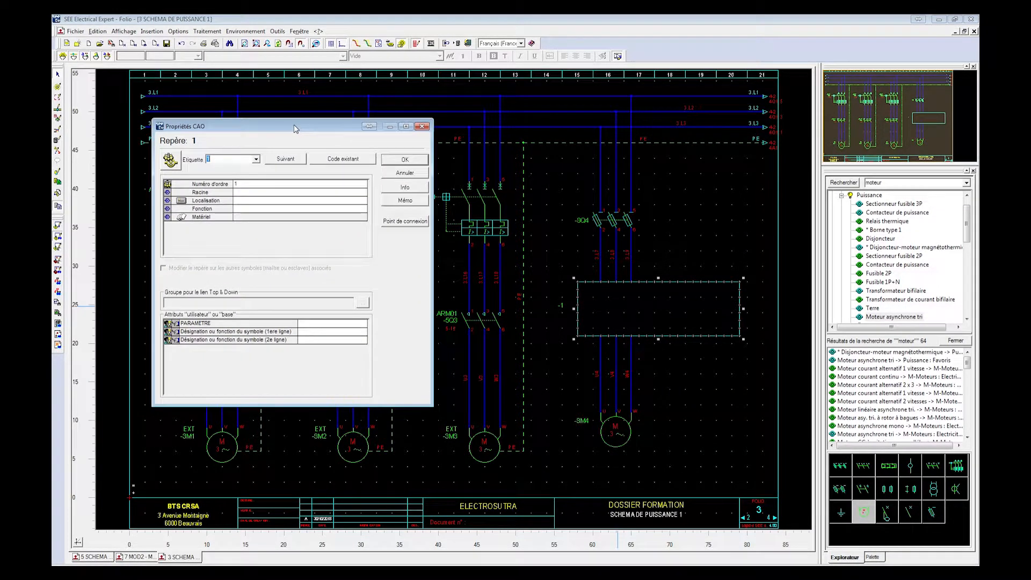
pyautogui.click(400, 222)
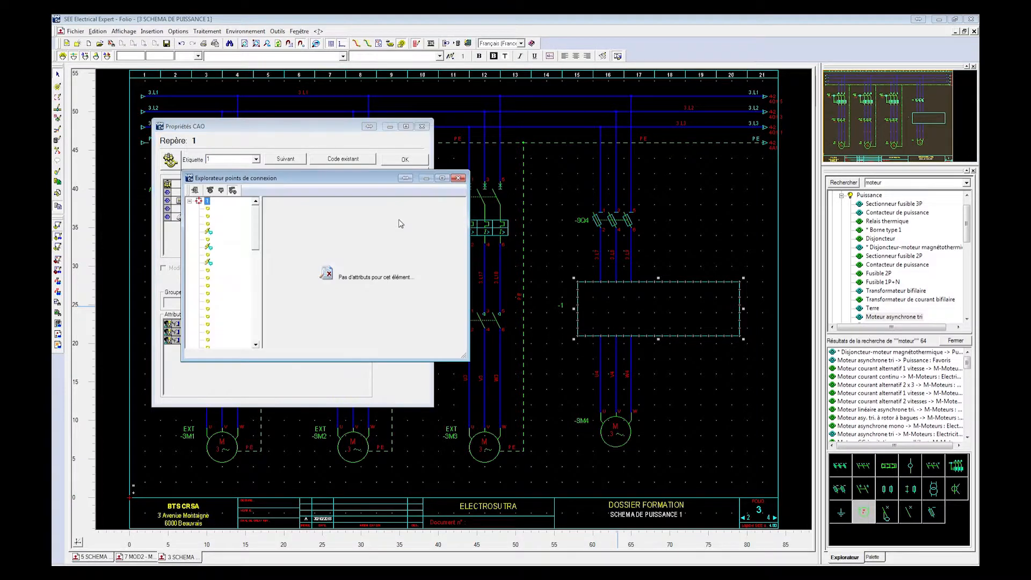
pyautogui.moveTo(307, 179); pyautogui.dragTo(336, 189)
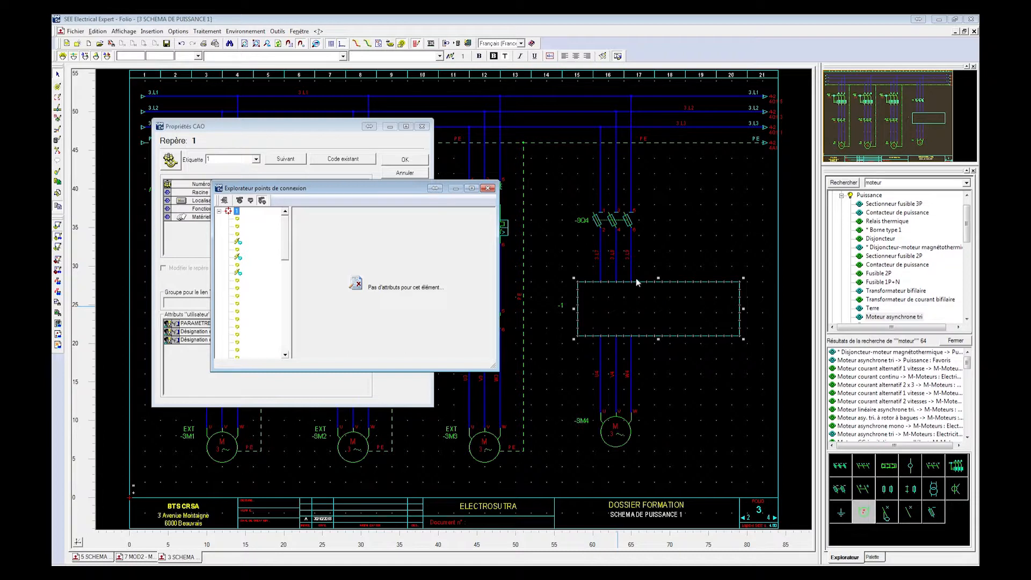
pyautogui.click(239, 243)
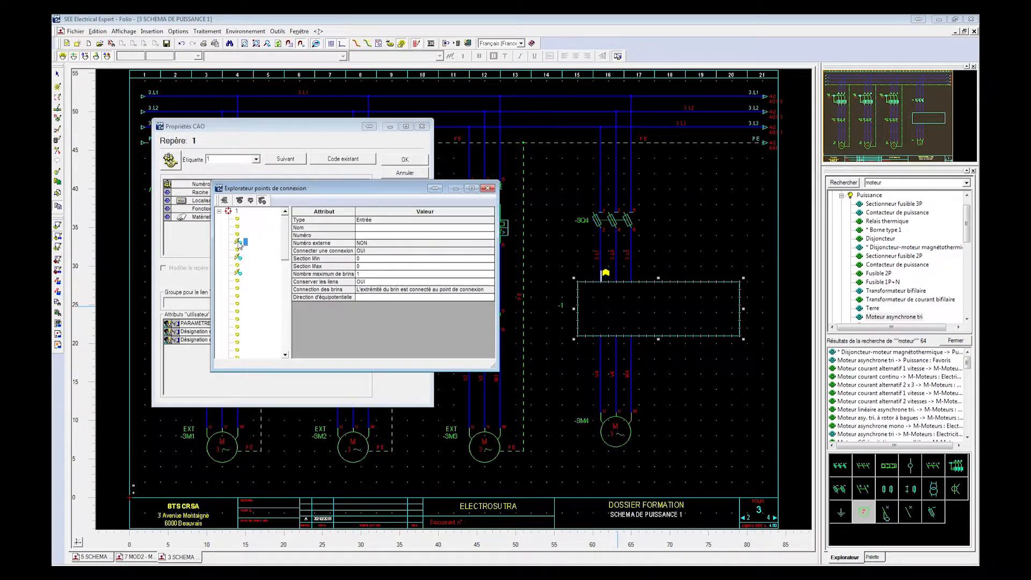
pyautogui.click(368, 235)
# - Number the other two incoming connection points on the black box's upper edge L2 and L3
pyautogui.click(616, 281)
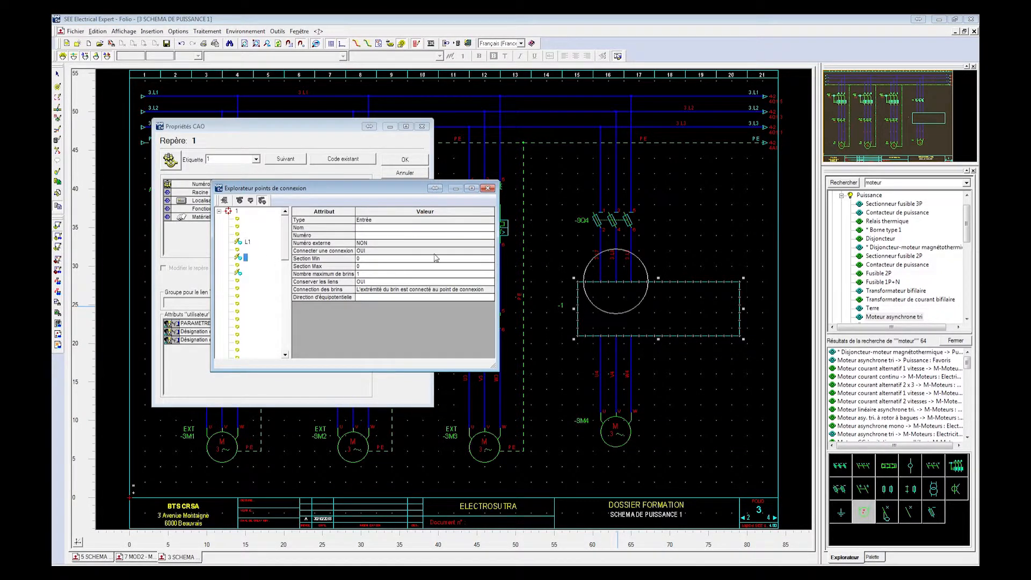
pyautogui.click(364, 236)
pyautogui.write('L2')
pyautogui.click(239, 272)
pyautogui.click(365, 235)
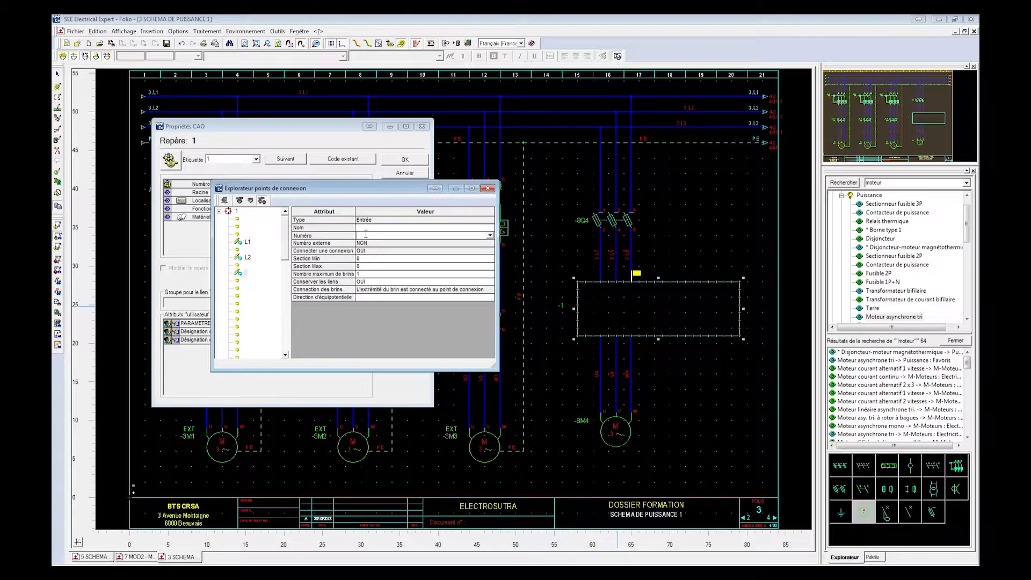
pyautogui.write('L3')
pyautogui.press('Return')
# - Number the three connected points on the black box's lower edge U, V and W and apply the properties
pyautogui.moveTo(286, 259); pyautogui.dragTo(283, 301)
pyautogui.click(599, 336)
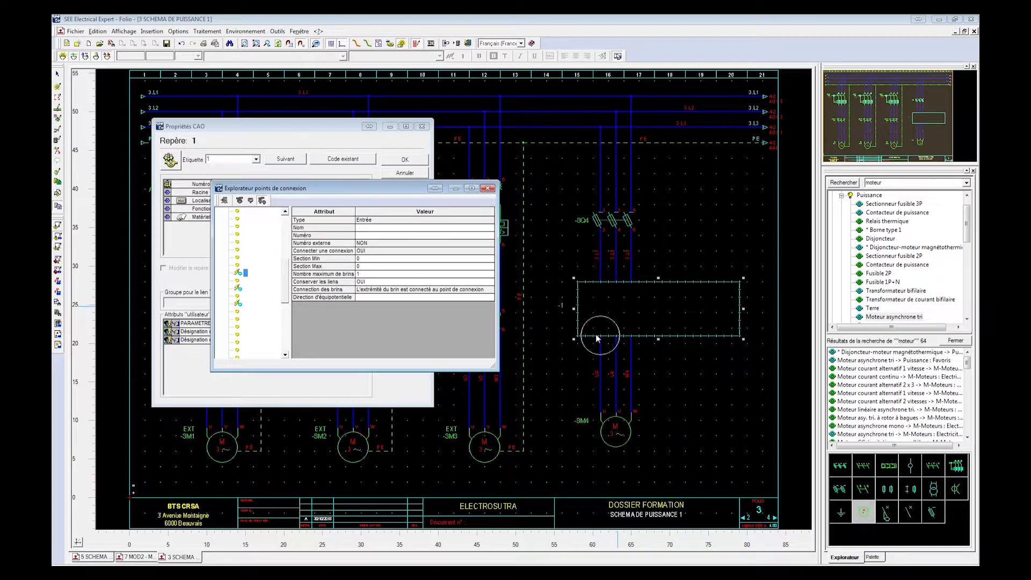
pyautogui.click(364, 236)
pyautogui.press('Return')
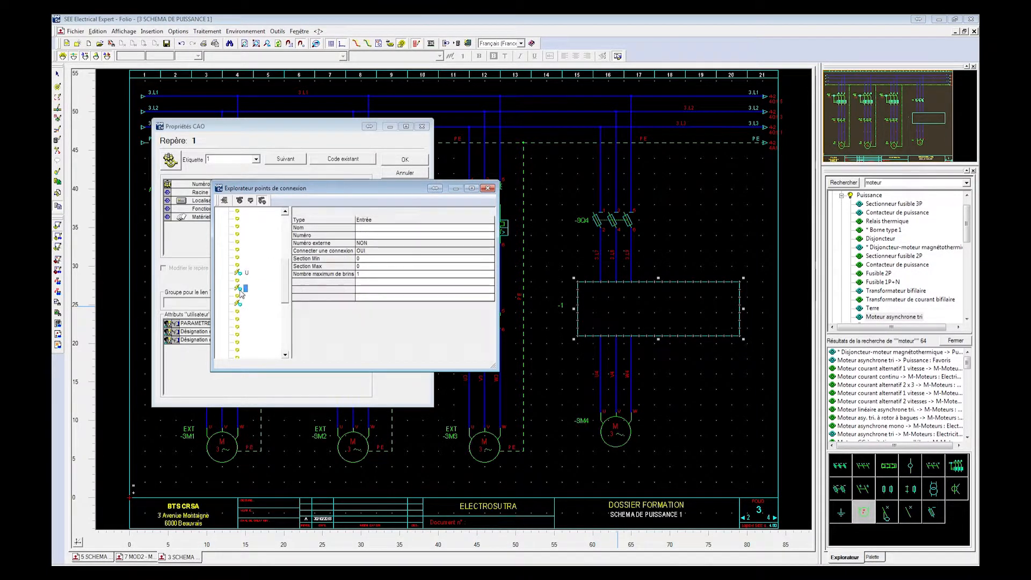
pyautogui.click(364, 237)
pyautogui.write('V')
pyautogui.press('Return')
pyautogui.click(374, 236)
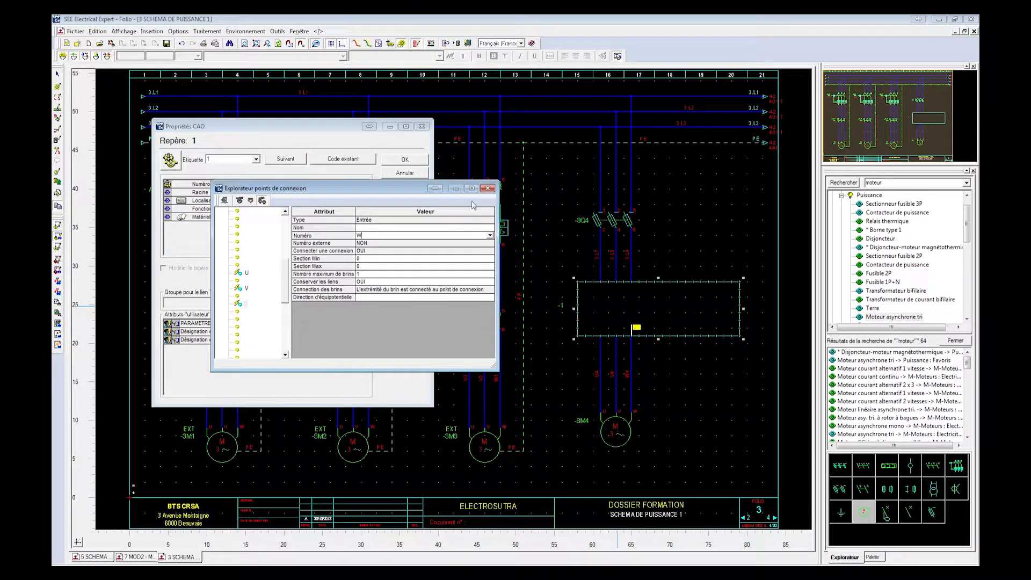
pyautogui.click(488, 188)
pyautogui.click(405, 160)
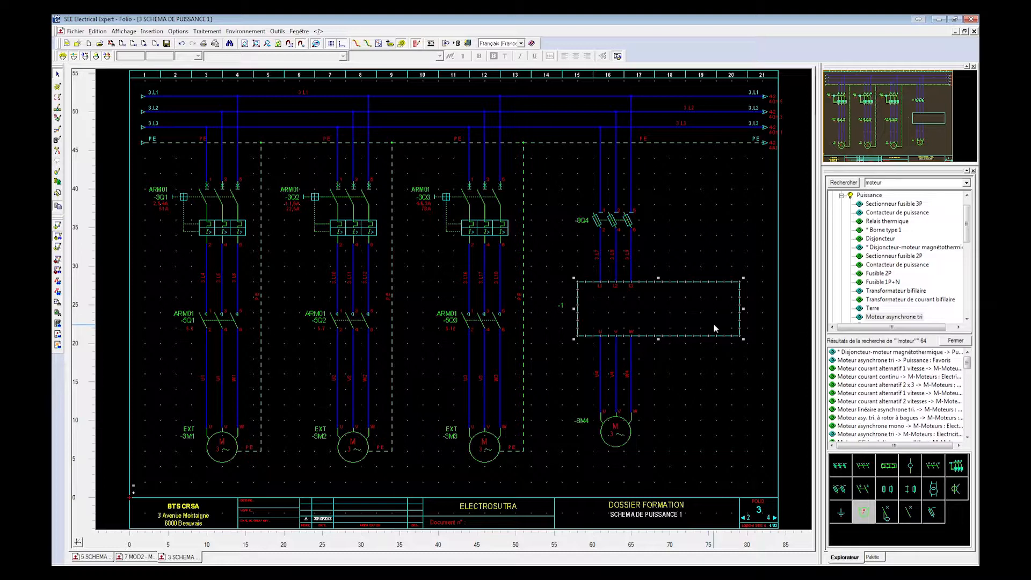
# - Search the symbol library for "potentiomètre" and place the Potentiomètre symbol below the black box near column 19
pyautogui.doubleClick(889, 184)
pyautogui.write('pol')
pyautogui.write('entiomètre')
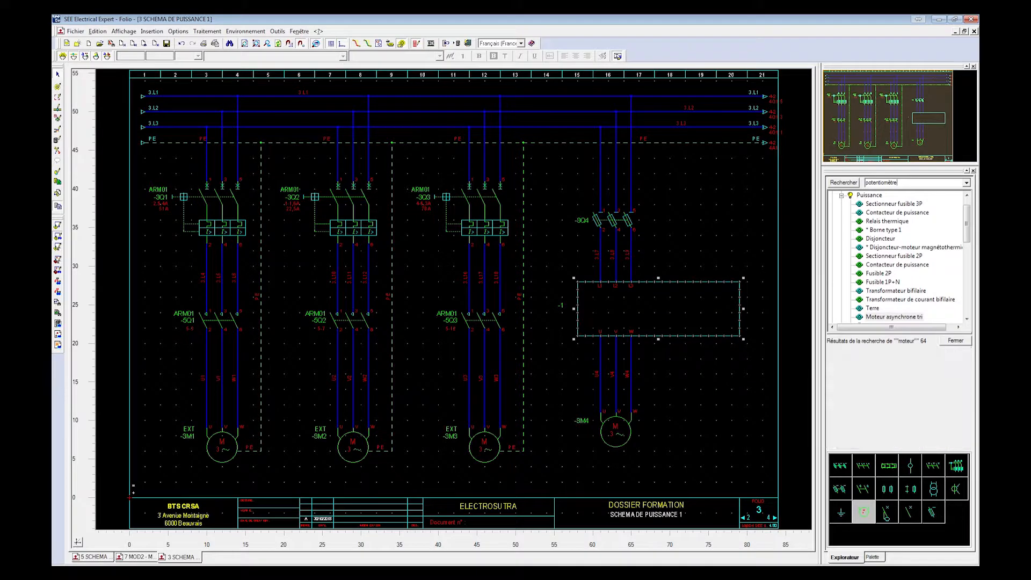
pyautogui.press('Return')
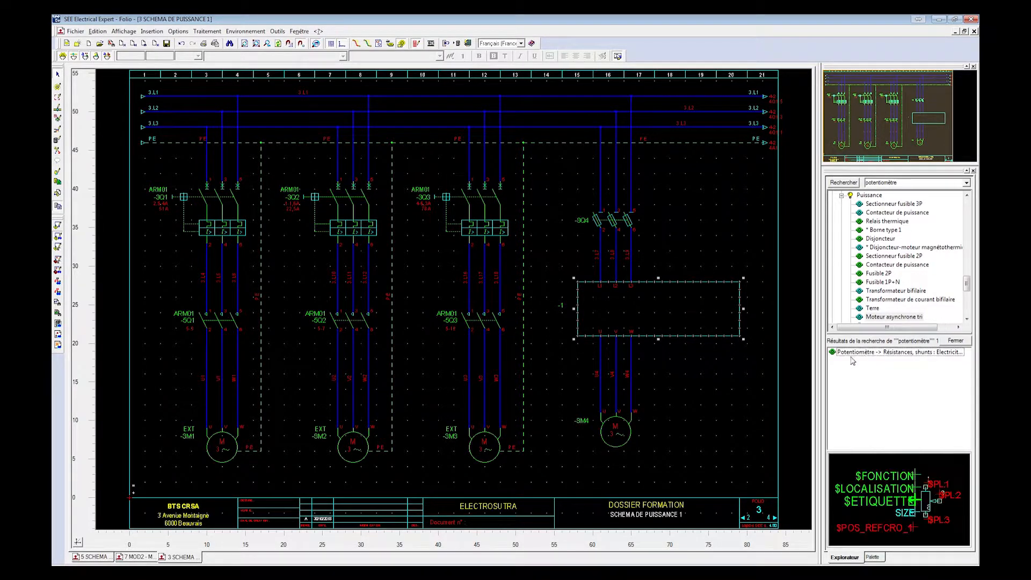
pyautogui.doubleClick(863, 352)
pyautogui.click(701, 370)
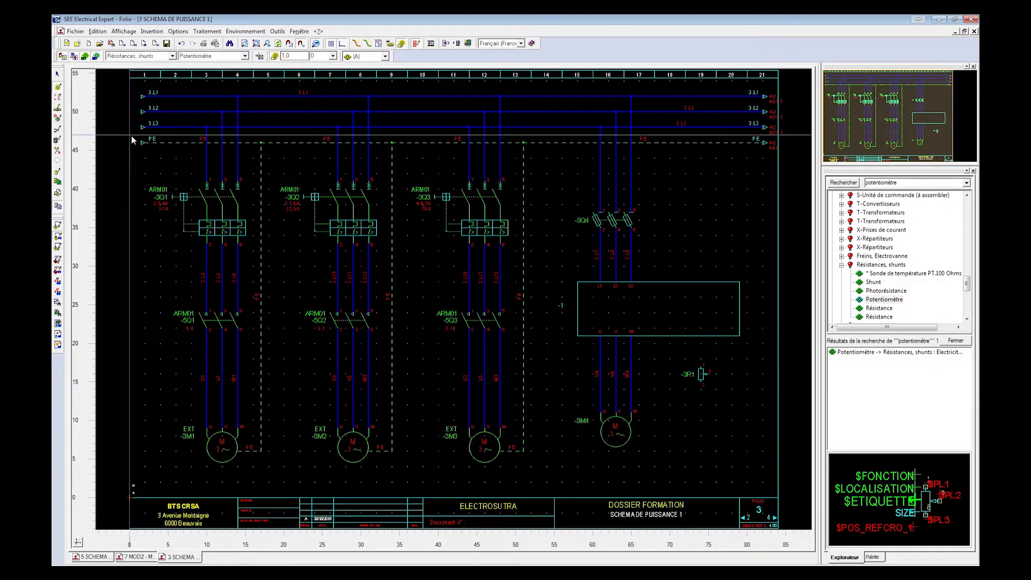
pyautogui.click(56, 75)
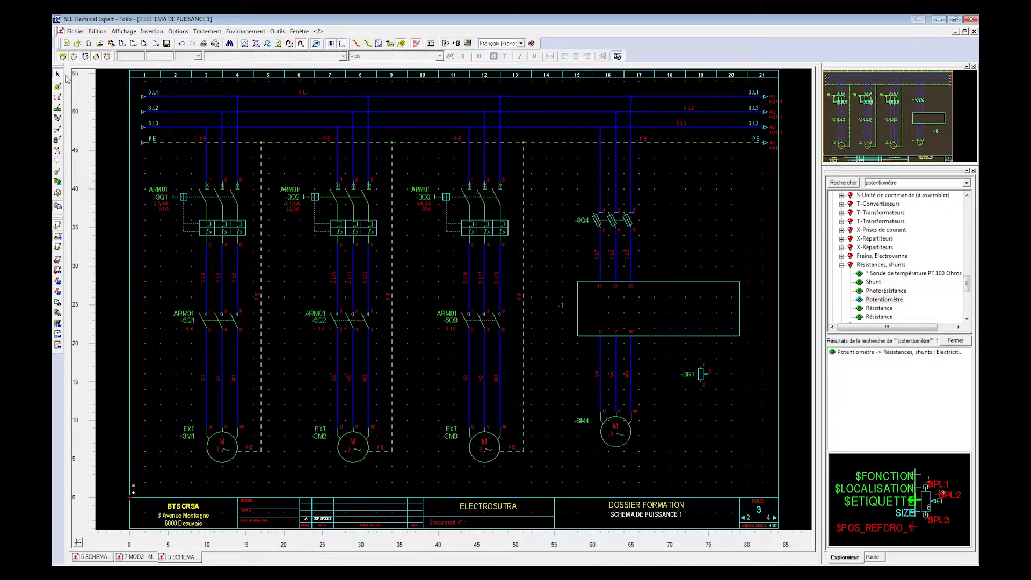
# - Rotate the potentiometer symbol by 90° and shift it slightly left beneath the black box
pyautogui.rightClick(699, 377)
pyautogui.moveTo(736, 422)
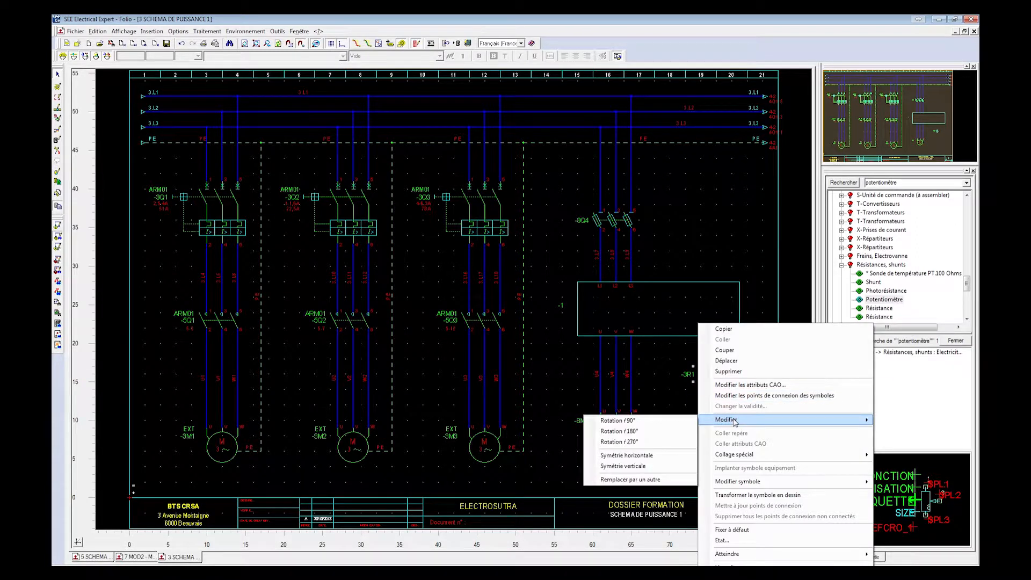
pyautogui.click(666, 421)
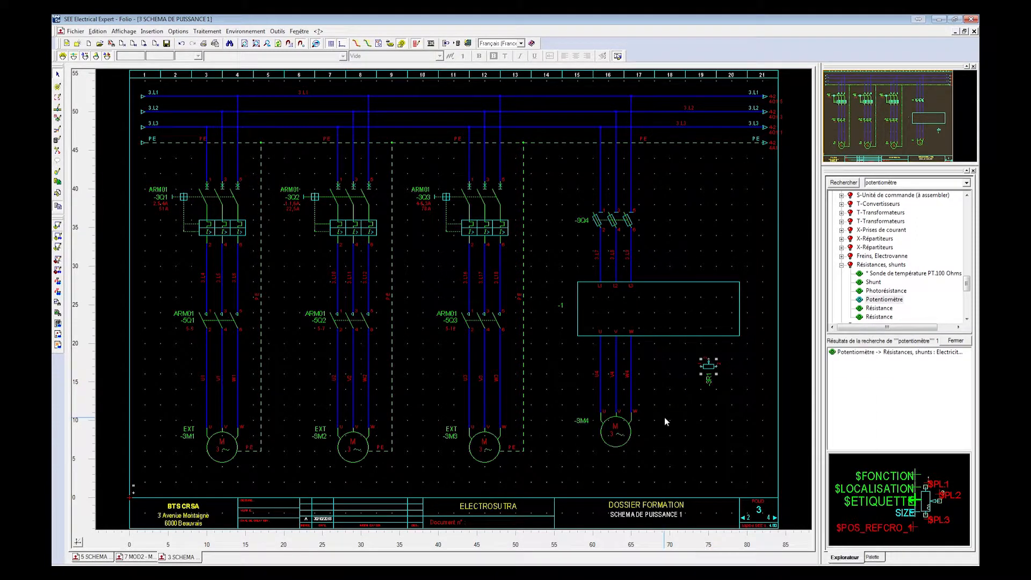
pyautogui.moveTo(710, 370); pyautogui.dragTo(693, 371)
# - Wire the potentiometer's two ends and its wiper to the black box's lower edge with COMMANDE <=50V connections
pyautogui.click(206, 55)
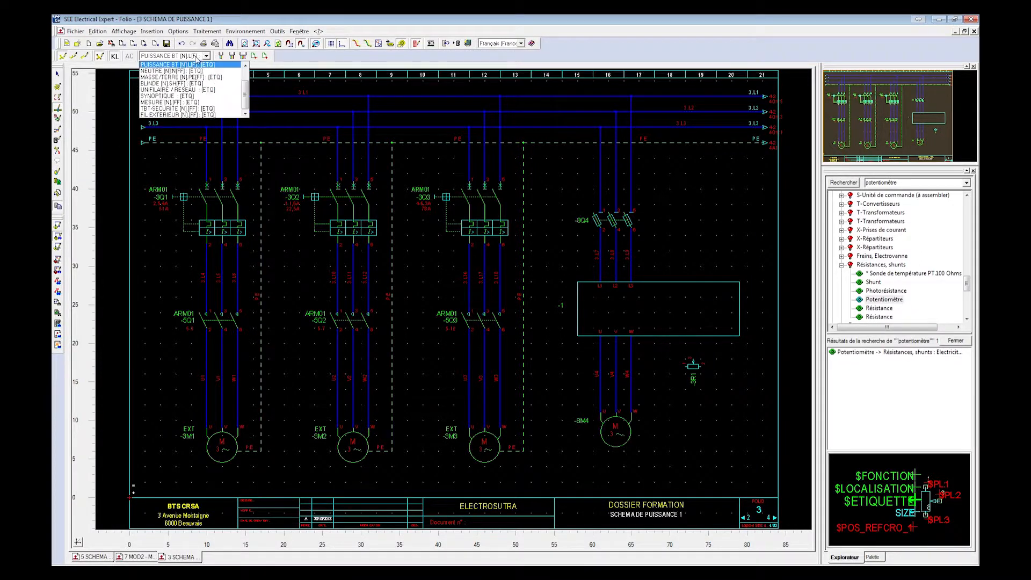
pyautogui.click(183, 71)
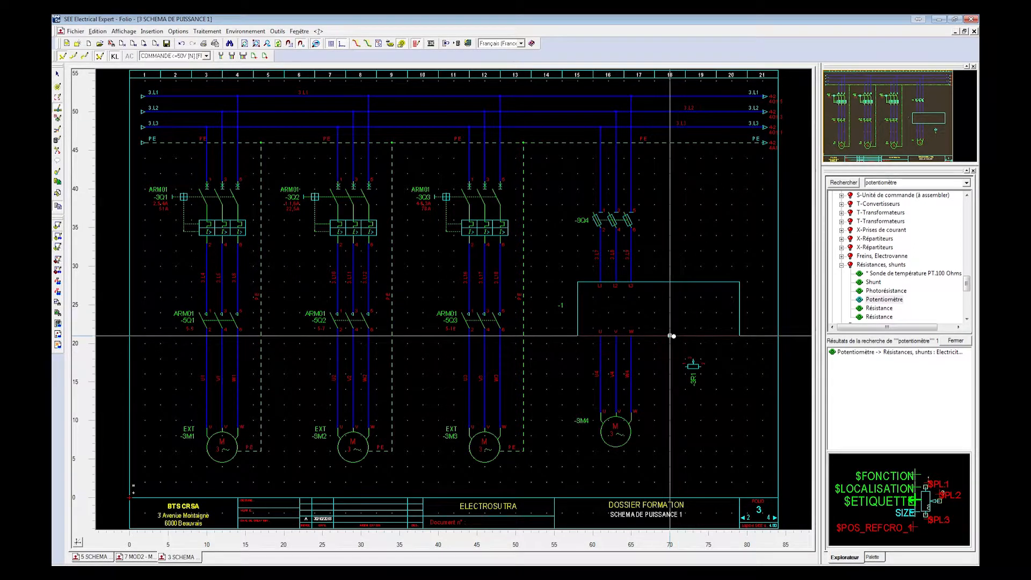
pyautogui.click(669, 366)
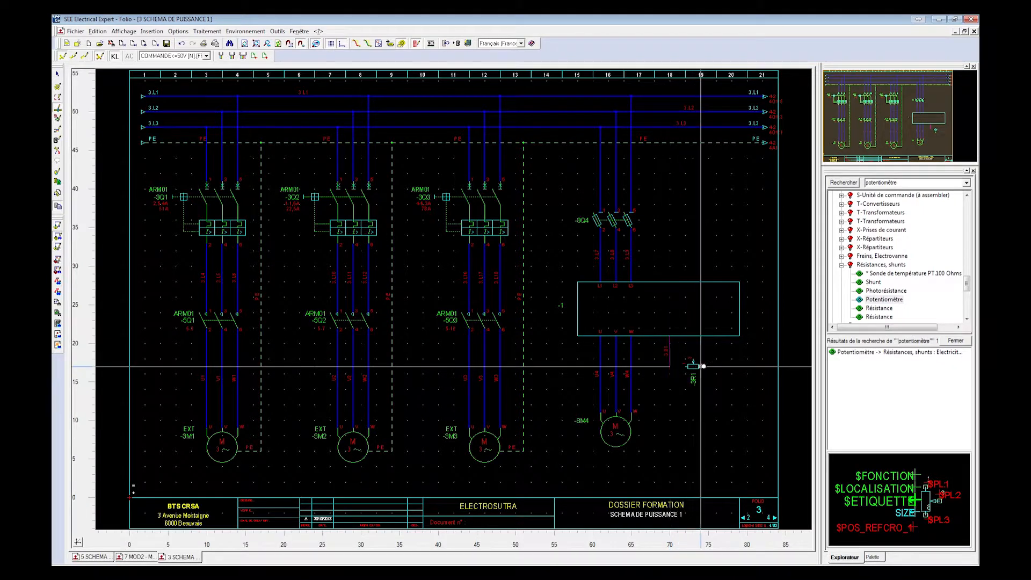
pyautogui.click(716, 337)
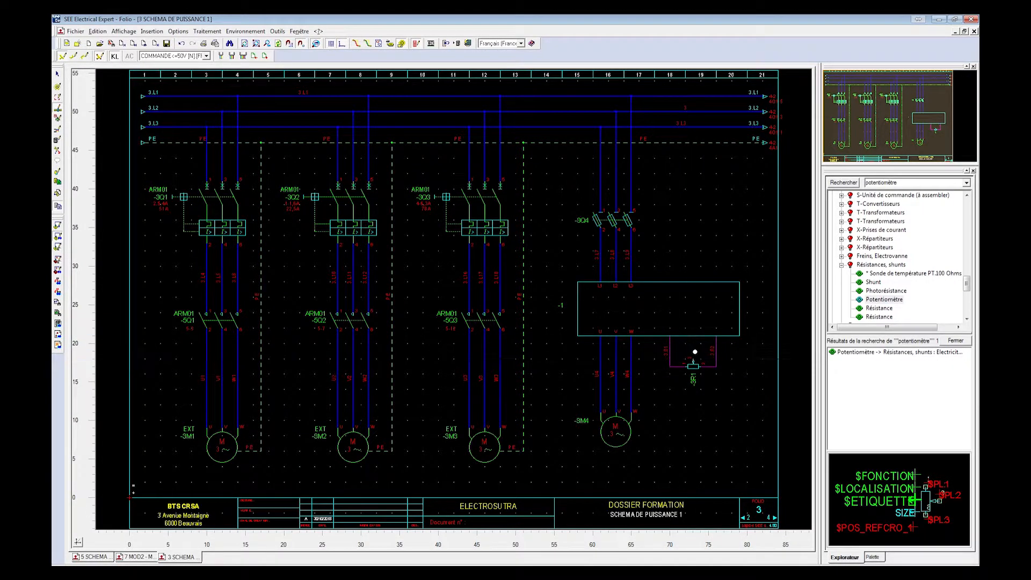
pyautogui.click(694, 337)
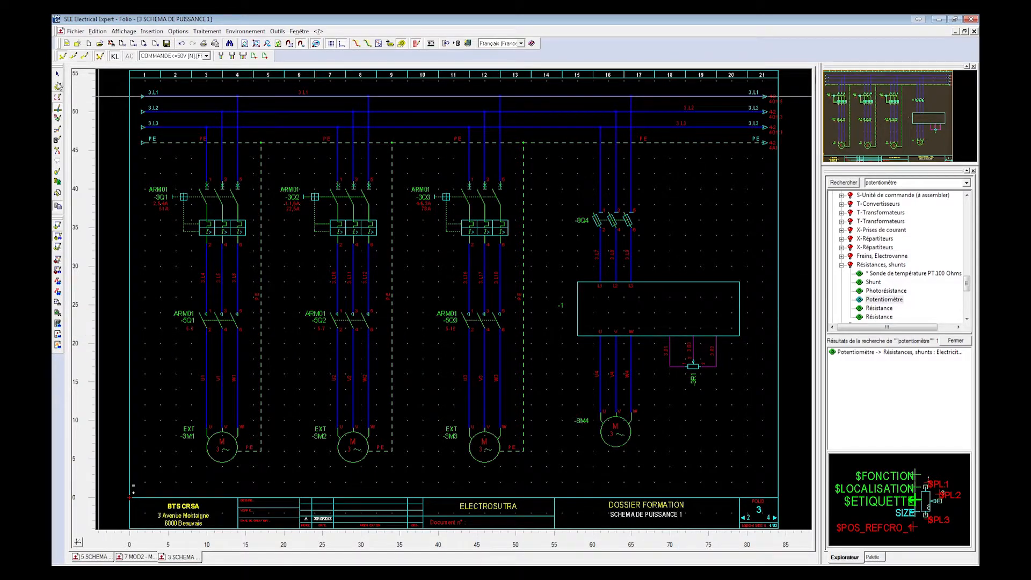
pyautogui.moveTo(693, 356)
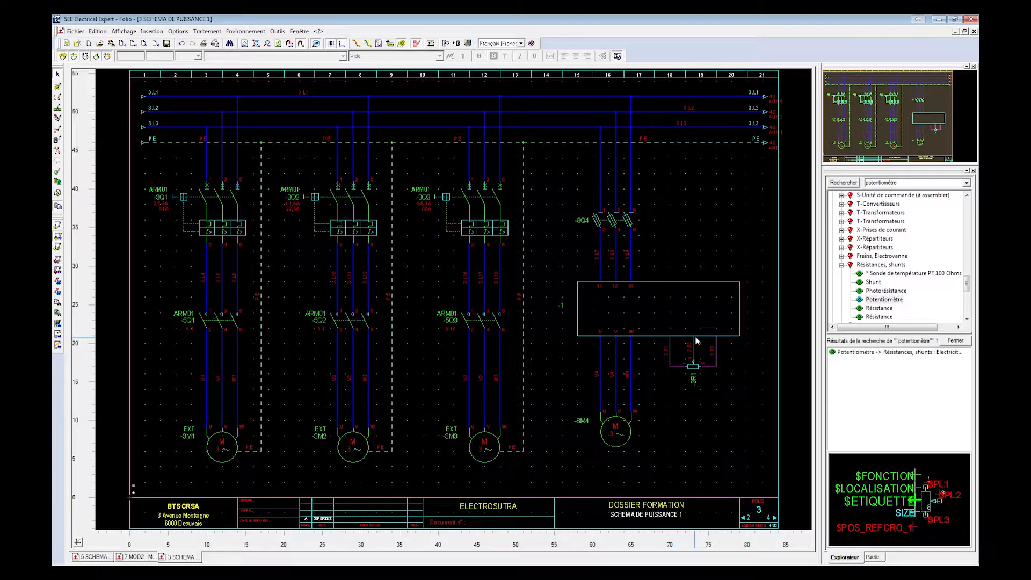
# - Open the black box's connection point explorer and number the point wired to the potentiometer's left end COM
pyautogui.moveTo(719, 339)
pyautogui.click(693, 367)
pyautogui.doubleClick(678, 311)
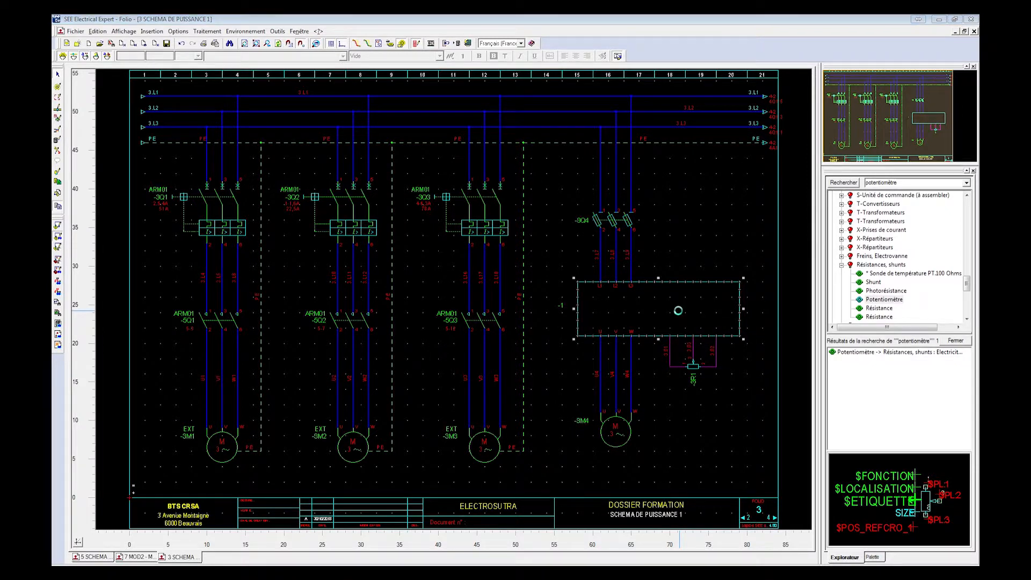
pyautogui.click(405, 221)
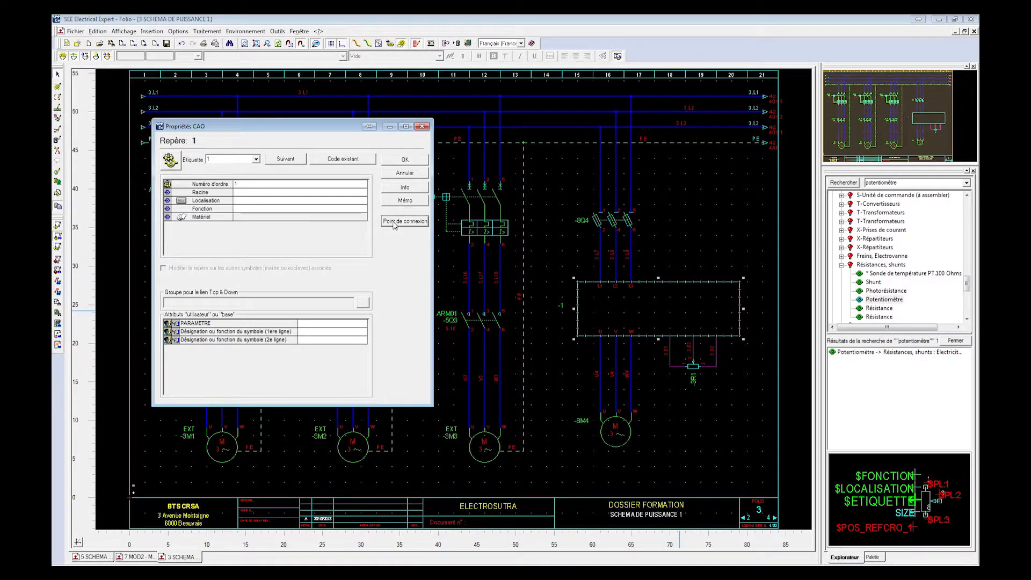
pyautogui.moveTo(396, 191); pyautogui.dragTo(376, 183)
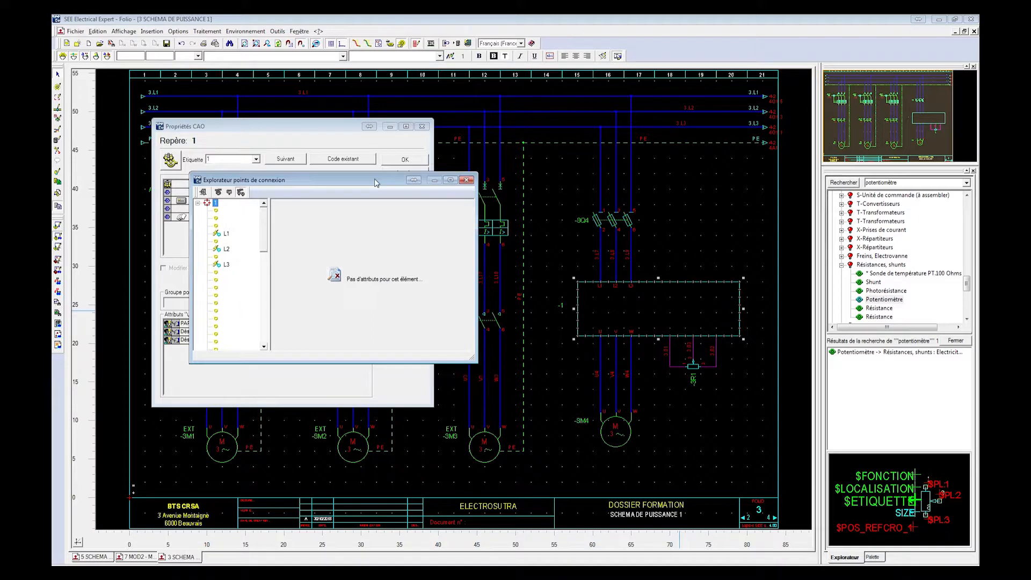
pyautogui.moveTo(268, 242); pyautogui.dragTo(263, 298)
pyautogui.click(219, 296)
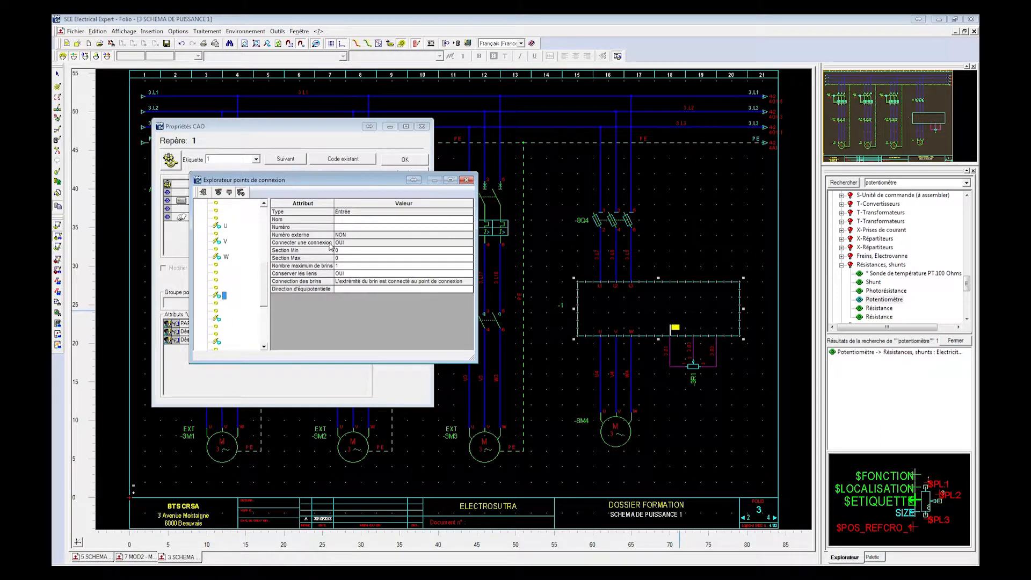
pyautogui.click(346, 227)
pyautogui.write('CON')
pyautogui.press('Return')
# - Number the black box's wiper connection point AI1 and the potentiometer's right-end point 10V, and apply the properties
pyautogui.click(344, 227)
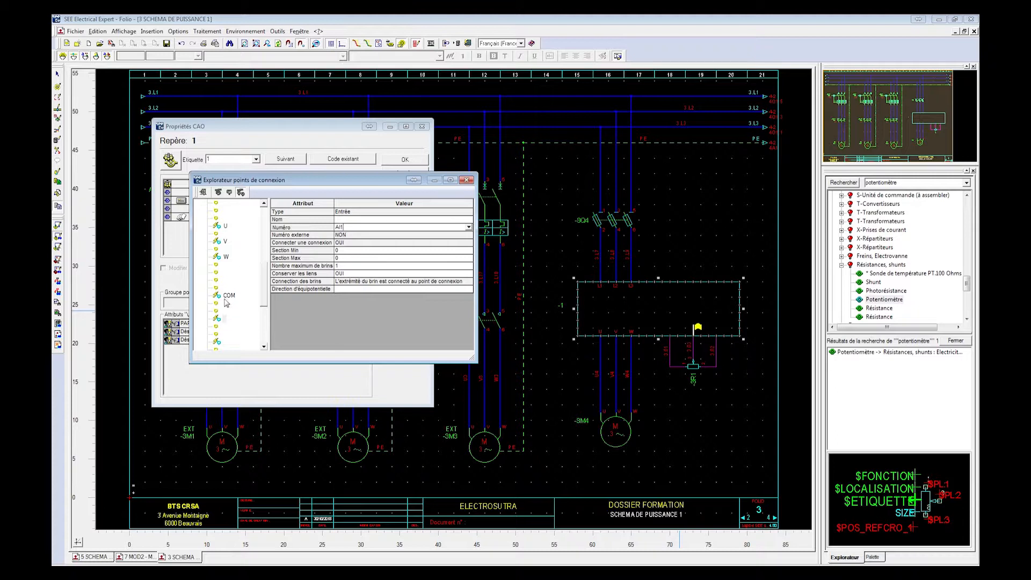
pyautogui.click(225, 341)
pyautogui.click(337, 227)
pyautogui.write('10V')
pyautogui.click(465, 184)
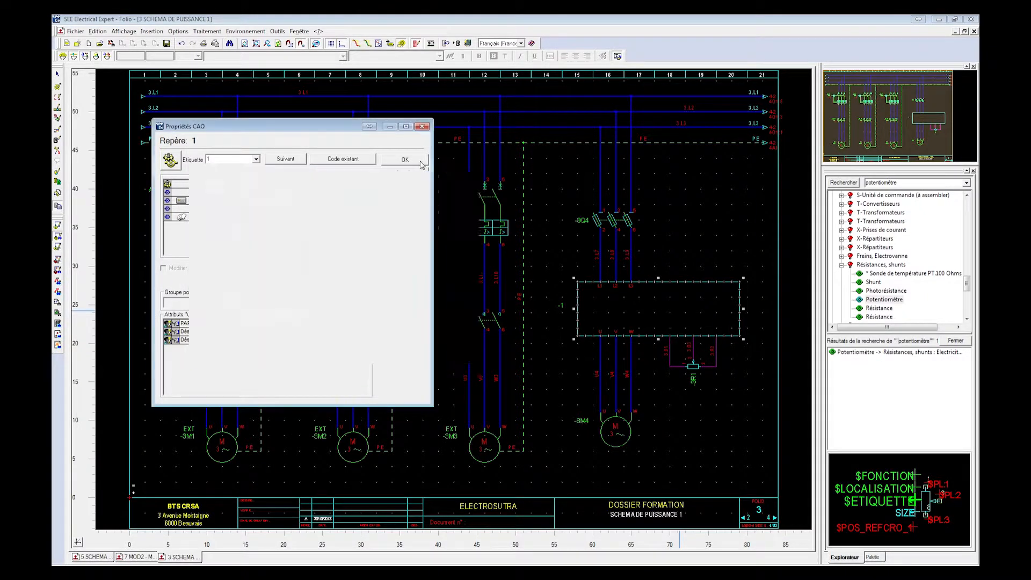
pyautogui.click(405, 160)
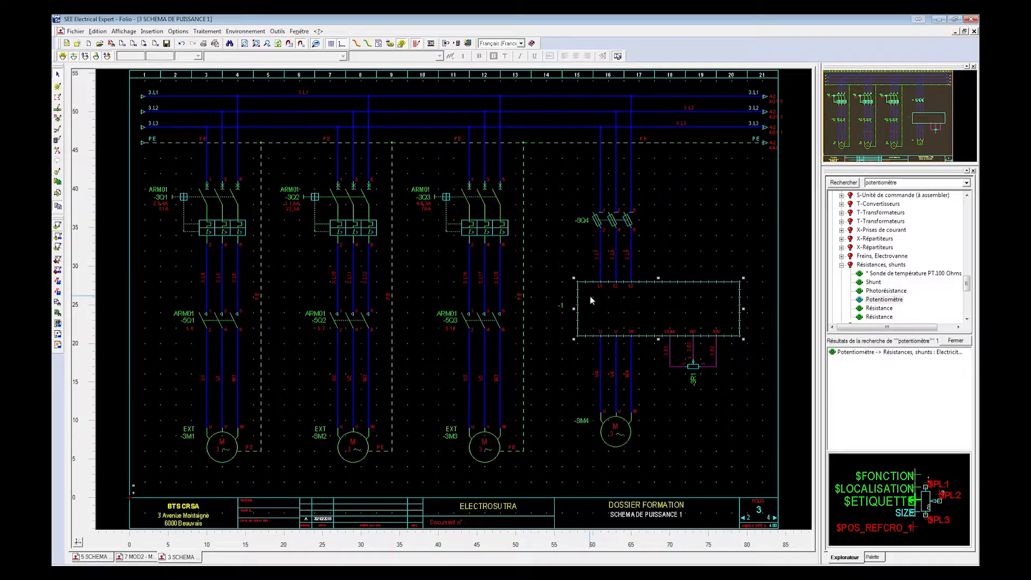
# - Start a new material reference from the black box's properties, with description "VARIATEUR DE VITESSE POUR MOTEUR 750W" and manufacturer LANGEPRO
pyautogui.moveTo(594, 304)
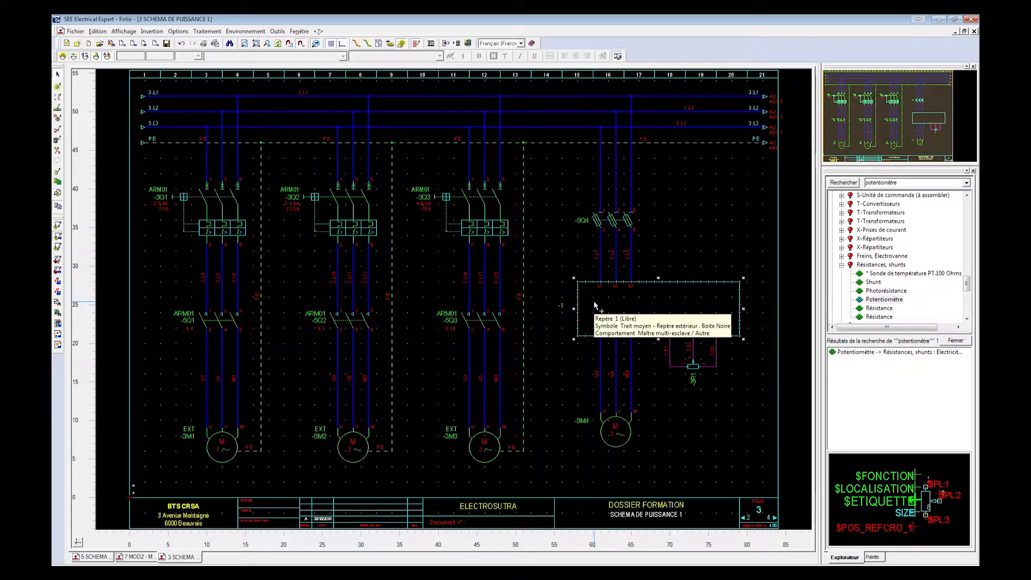
pyautogui.doubleClick(594, 302)
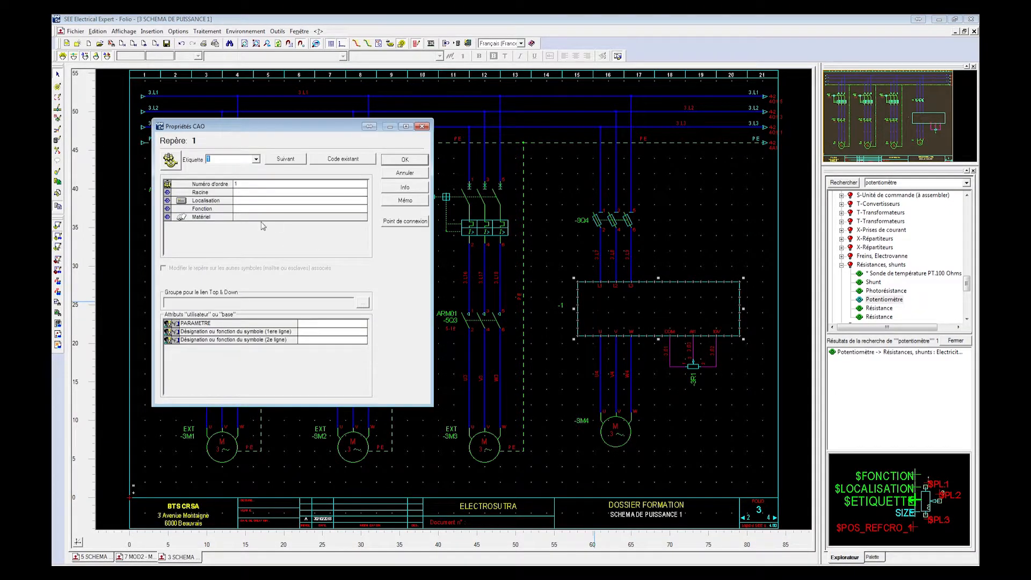
pyautogui.click(192, 219)
pyautogui.doubleClick(194, 224)
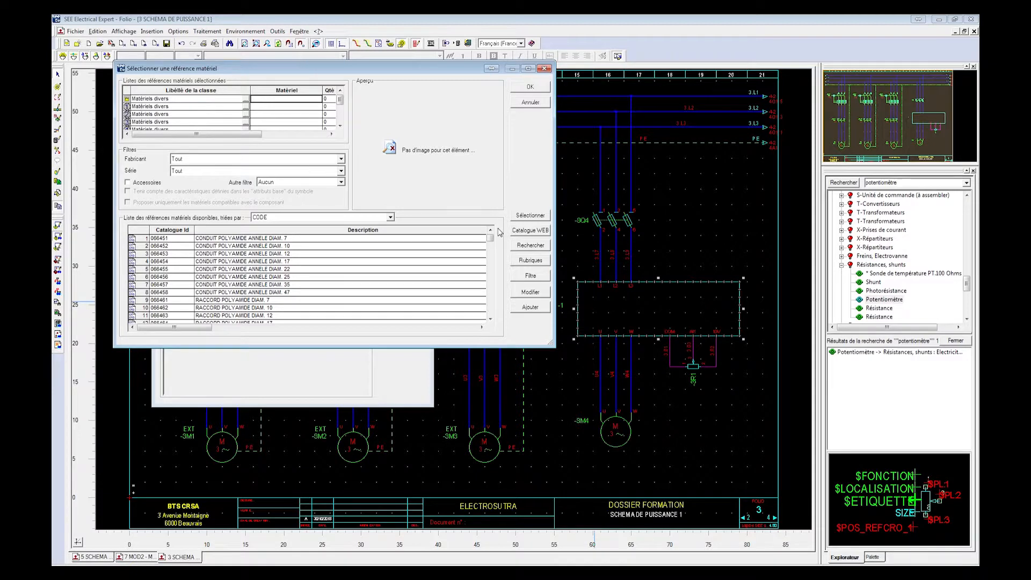
pyautogui.click(536, 307)
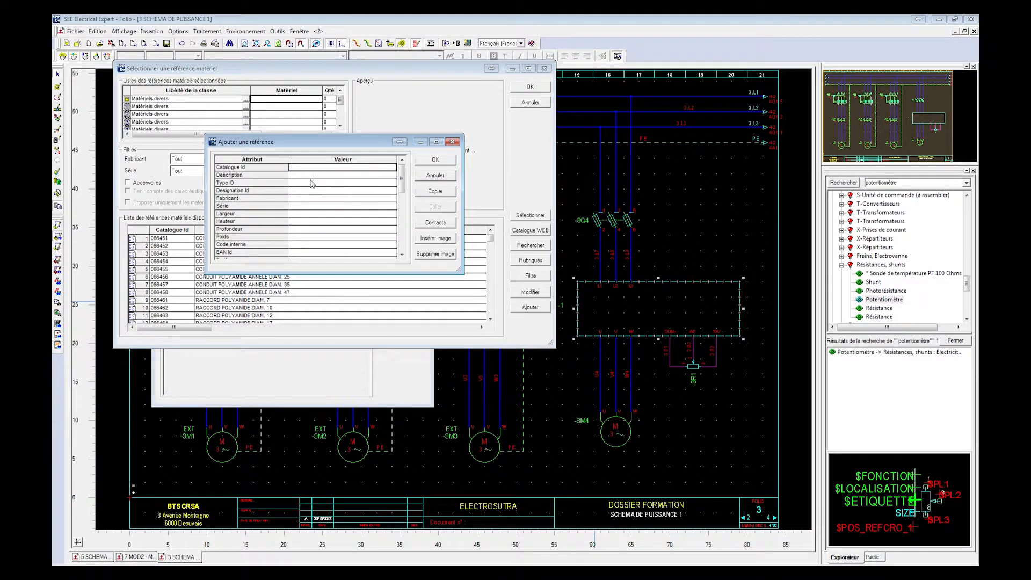
pyautogui.click(310, 176)
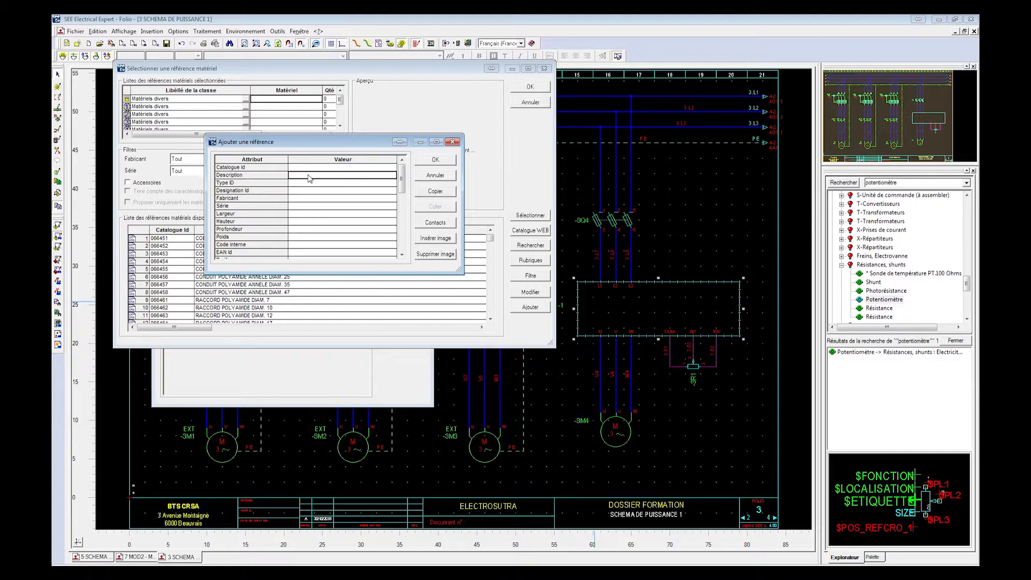
pyautogui.write('VARIATEUR DE V')
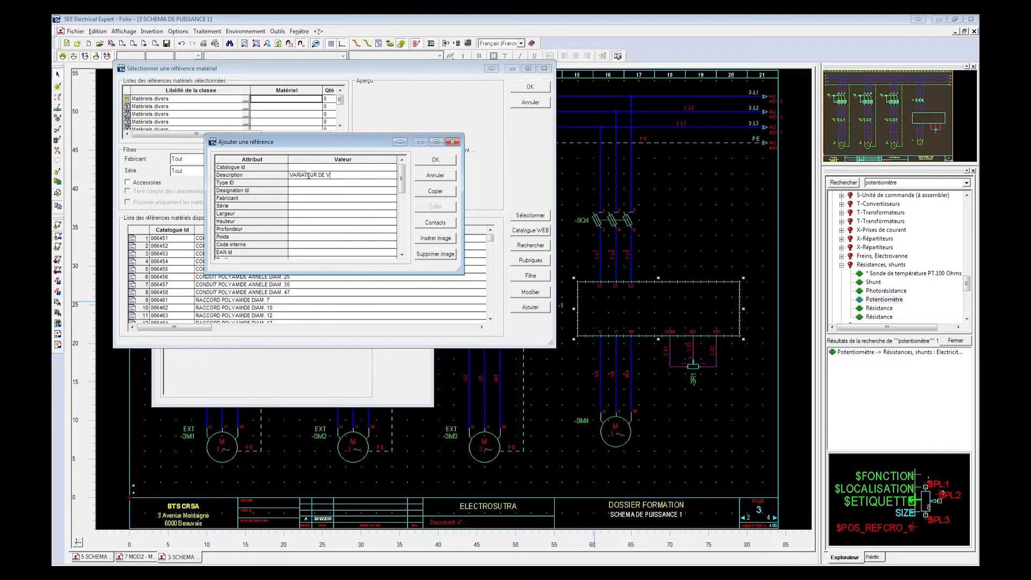
pyautogui.write('ITESSE POUR MOTEUR 750W')
pyautogui.click(299, 199)
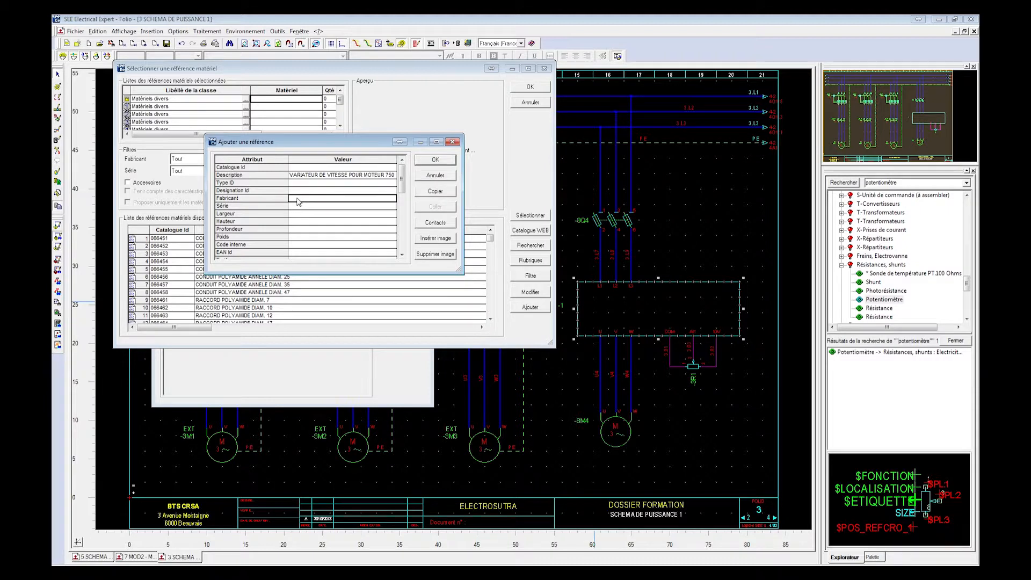
pyautogui.write('LANGEPRO')
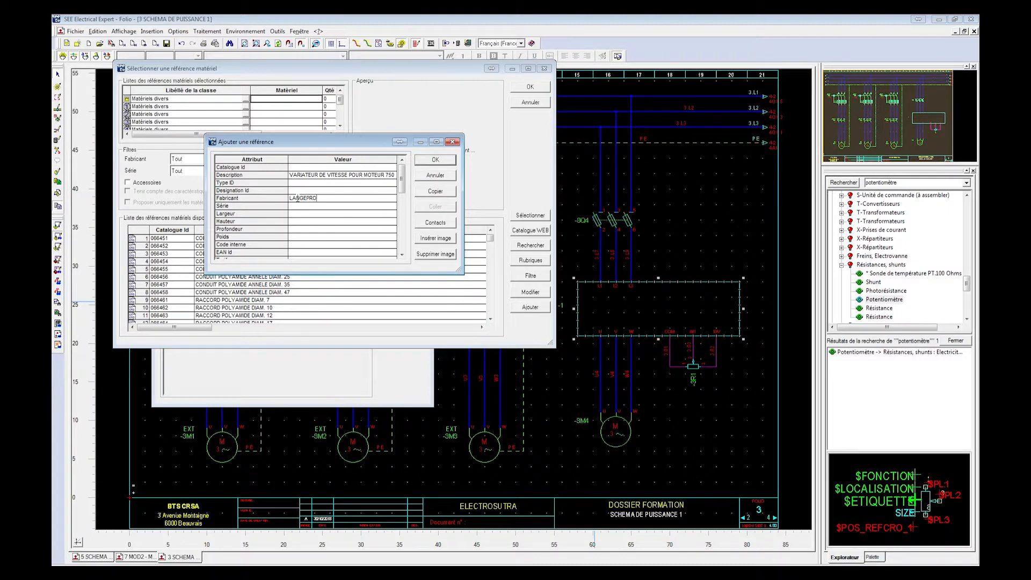
# - Set the new reference's catalogue ID to FTZ5896, copy the ID and save the reference to the catalogue
pyautogui.click(317, 222)
pyautogui.click(314, 217)
pyautogui.moveTo(402, 187); pyautogui.dragTo(400, 213)
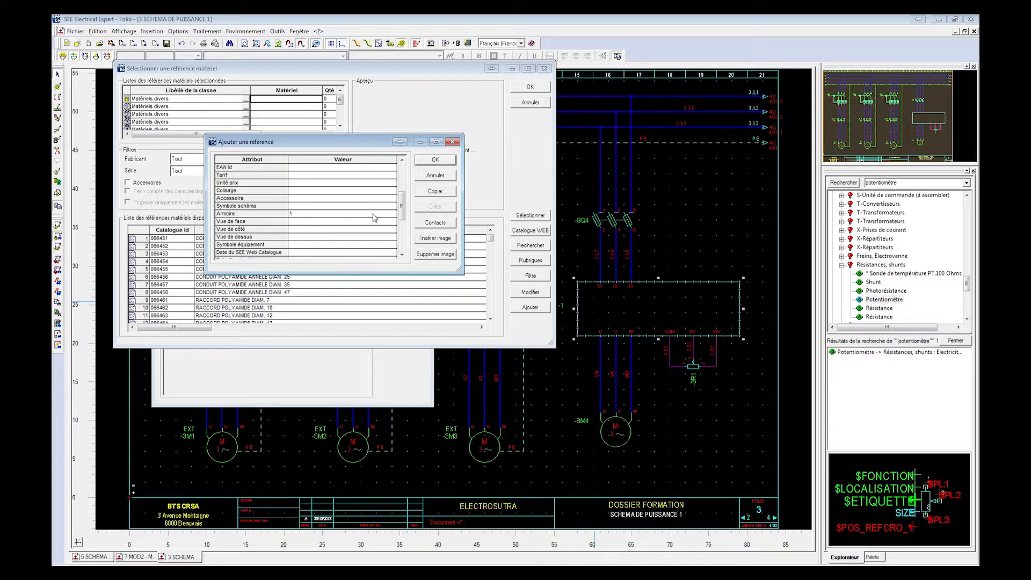
pyautogui.moveTo(402, 209); pyautogui.dragTo(402, 182)
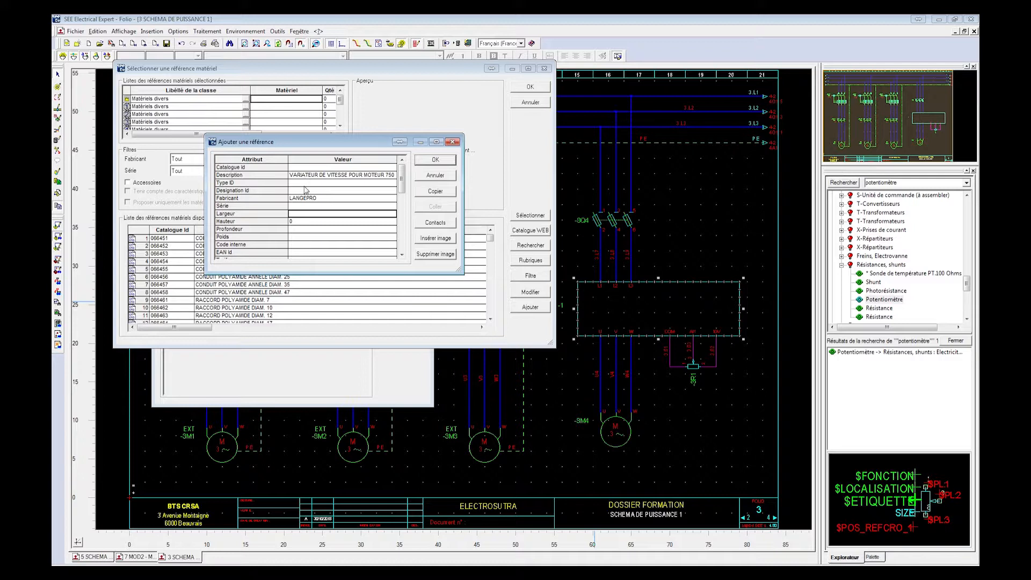
pyautogui.click(306, 168)
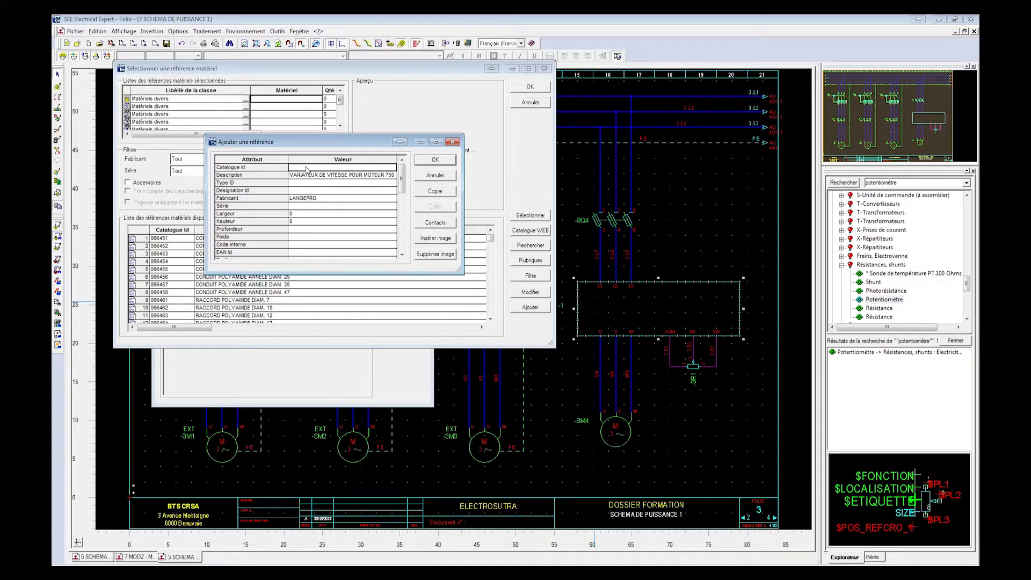
pyautogui.write('T')
pyautogui.press('BackSpace')
pyautogui.write('FTZ')
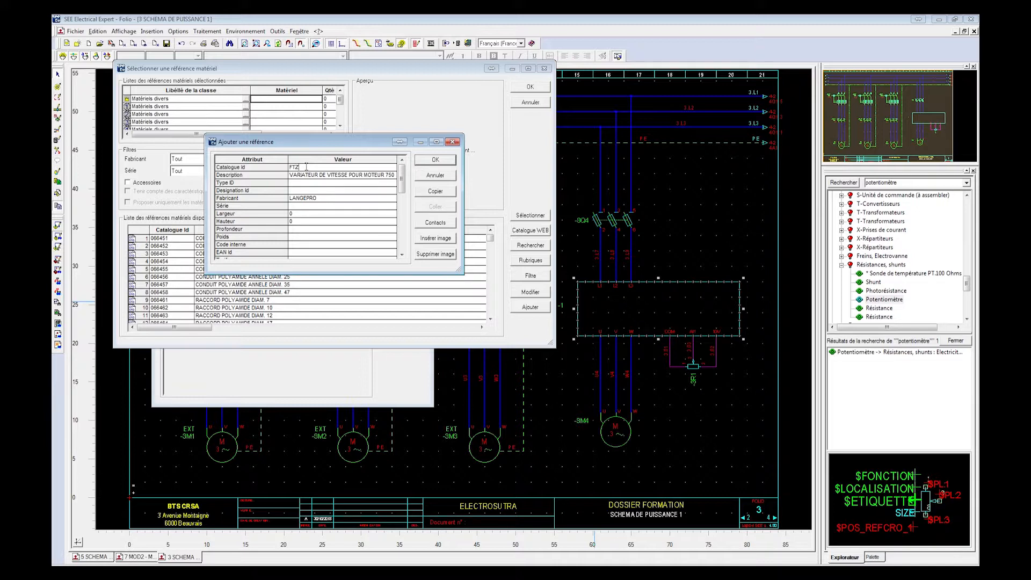
pyautogui.write('5896')
pyautogui.moveTo(311, 167); pyautogui.dragTo(266, 173)
pyautogui.hotkey('ctrl', 'c')
pyautogui.click(426, 162)
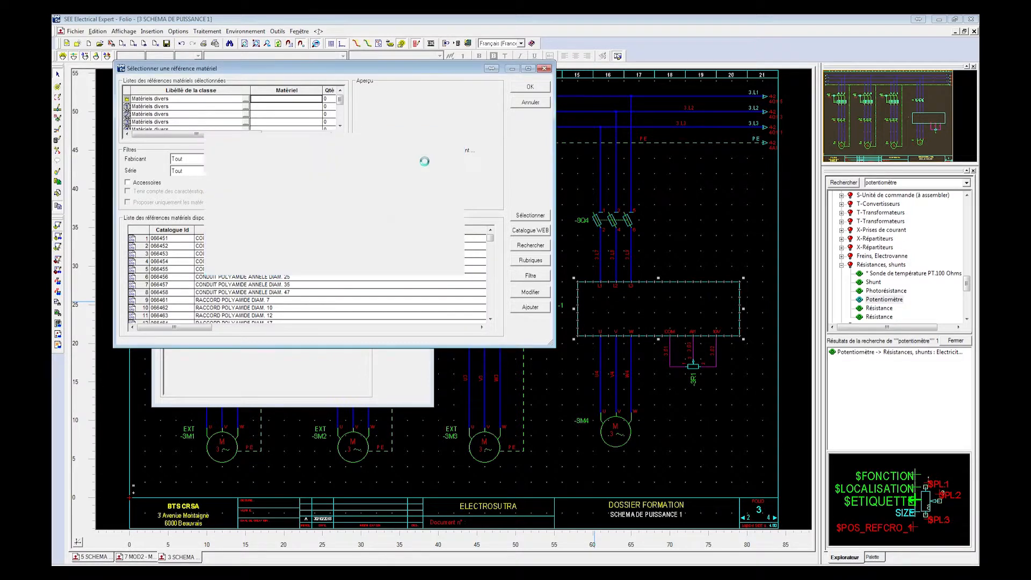
# - Assign reference FTZ5896 as the black box's material, check it in the selection list and apply the properties
pyautogui.click(266, 101)
pyautogui.hotkey('ctrl', 'v')
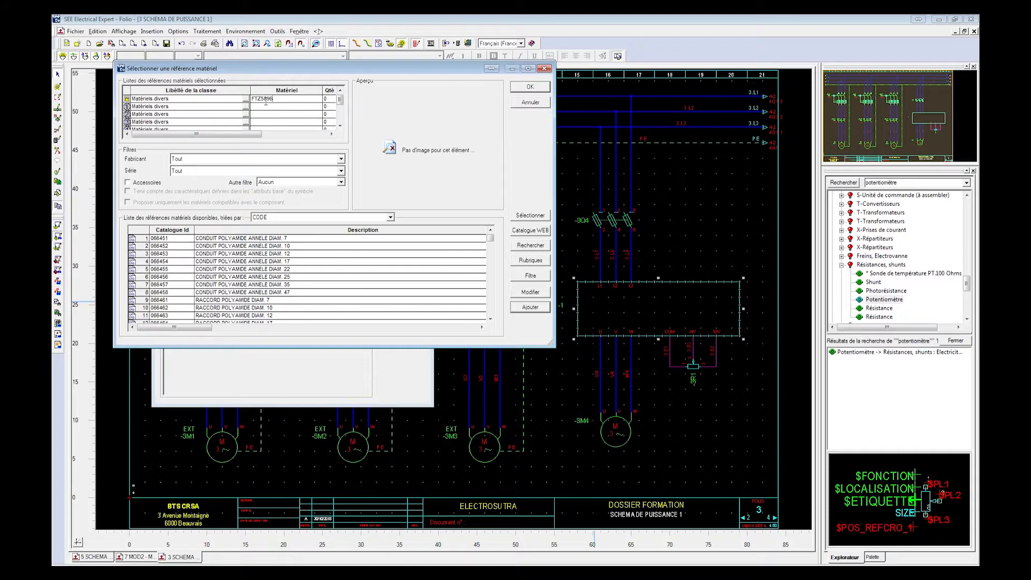
pyautogui.click(540, 91)
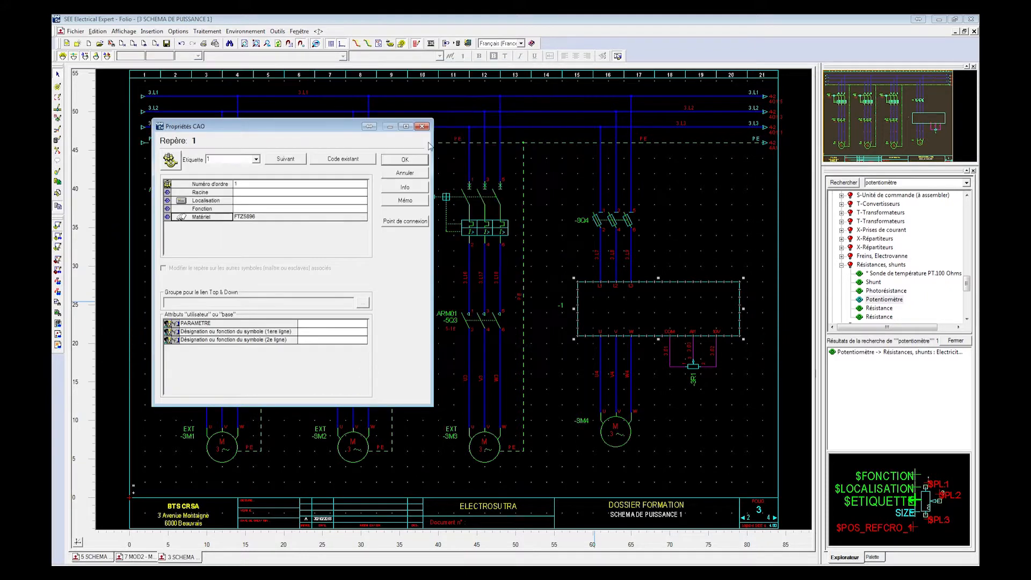
pyautogui.doubleClick(216, 220)
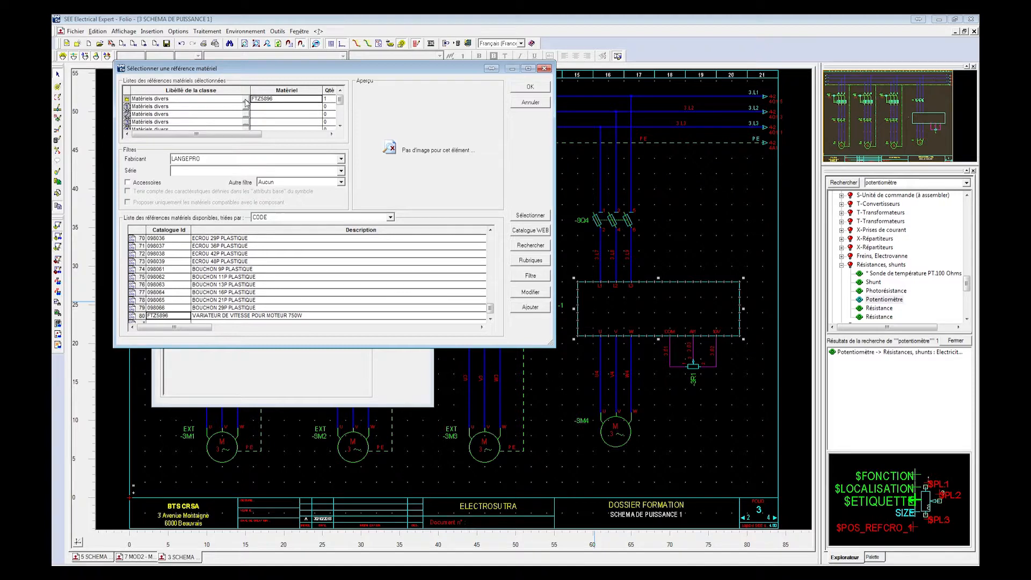
pyautogui.click(521, 88)
pyautogui.click(407, 159)
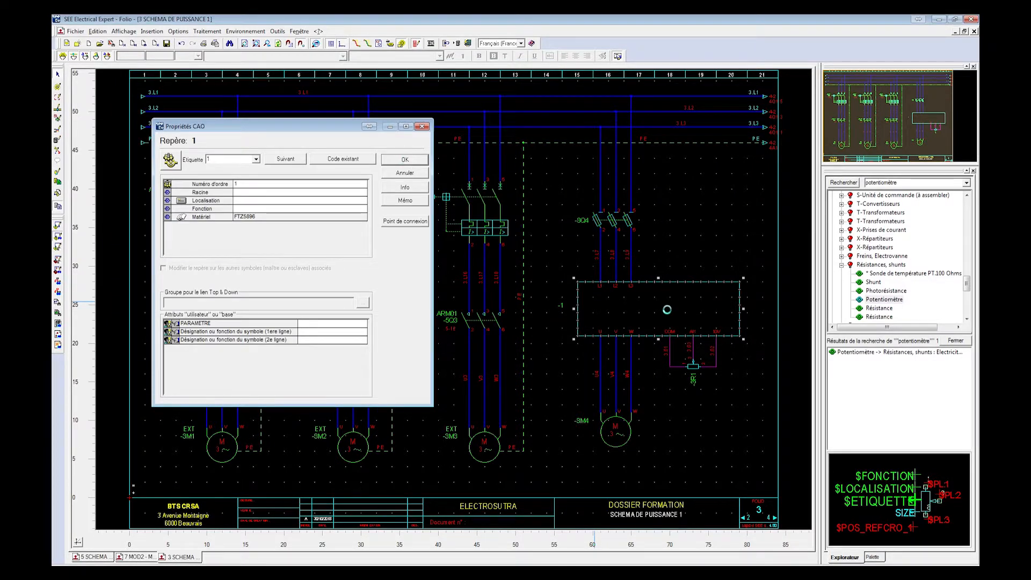
# - Label the black box 3A1, set its location to ARM01 and apply the properties
pyautogui.doubleClick(697, 311)
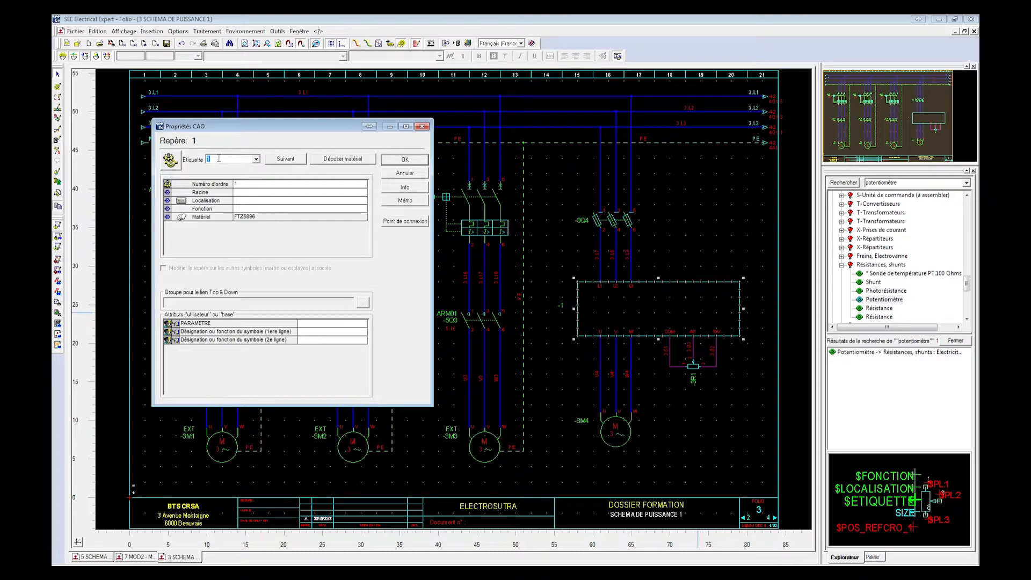
pyautogui.write('3A1')
pyautogui.click(404, 160)
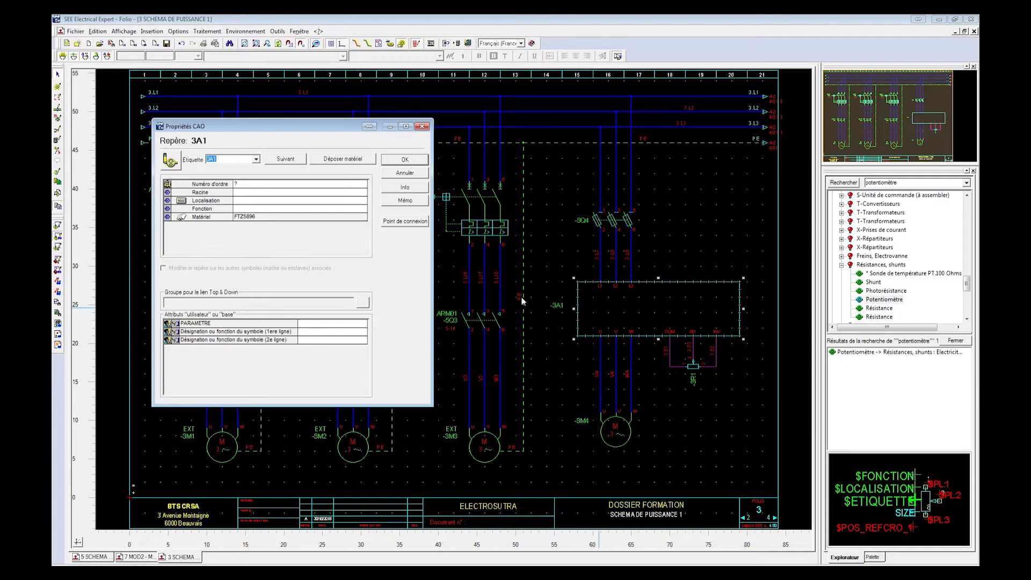
pyautogui.click(215, 202)
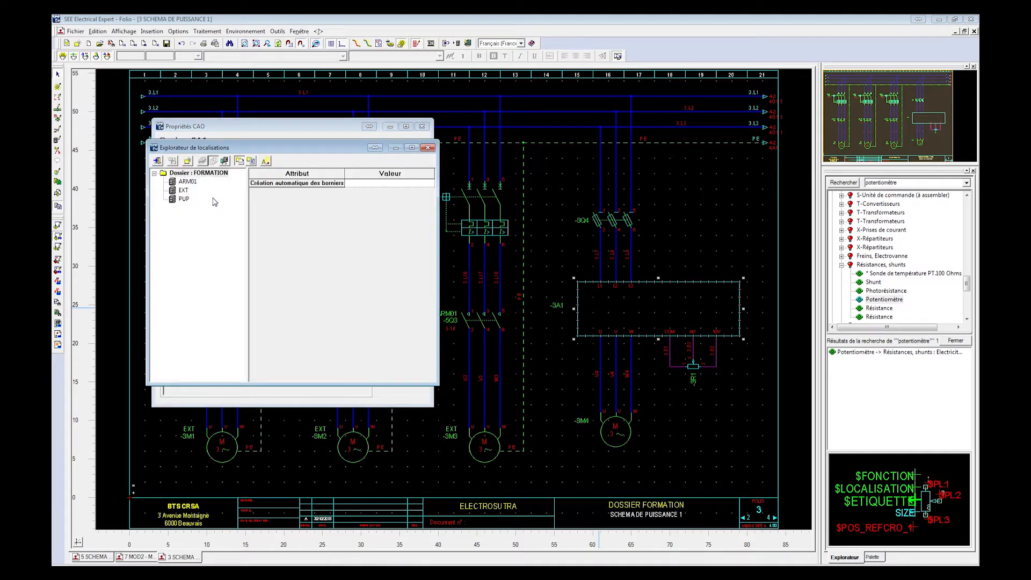
pyautogui.doubleClick(189, 182)
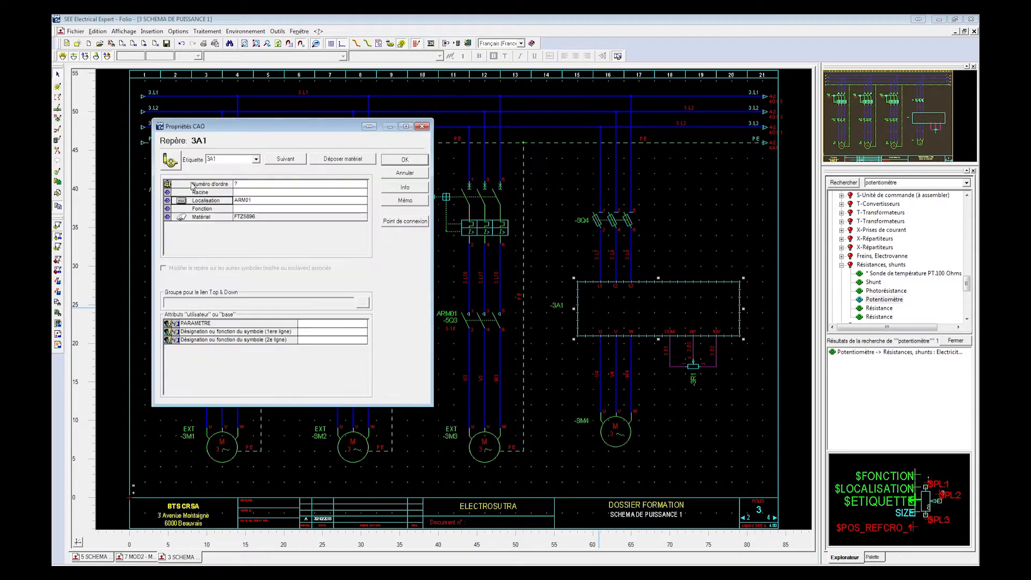
pyautogui.click(405, 159)
pyautogui.click(746, 425)
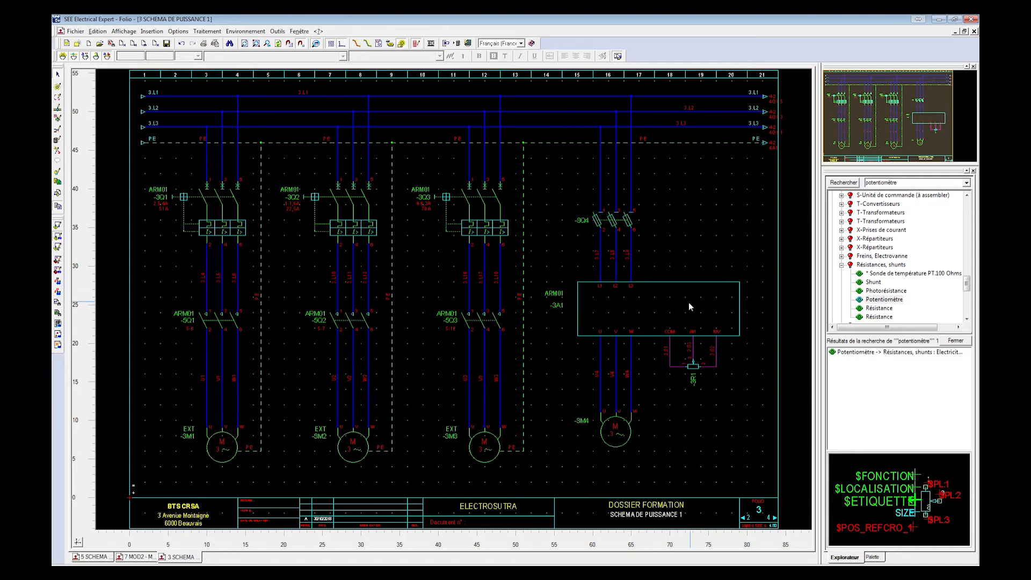
pyautogui.moveTo(692, 313)
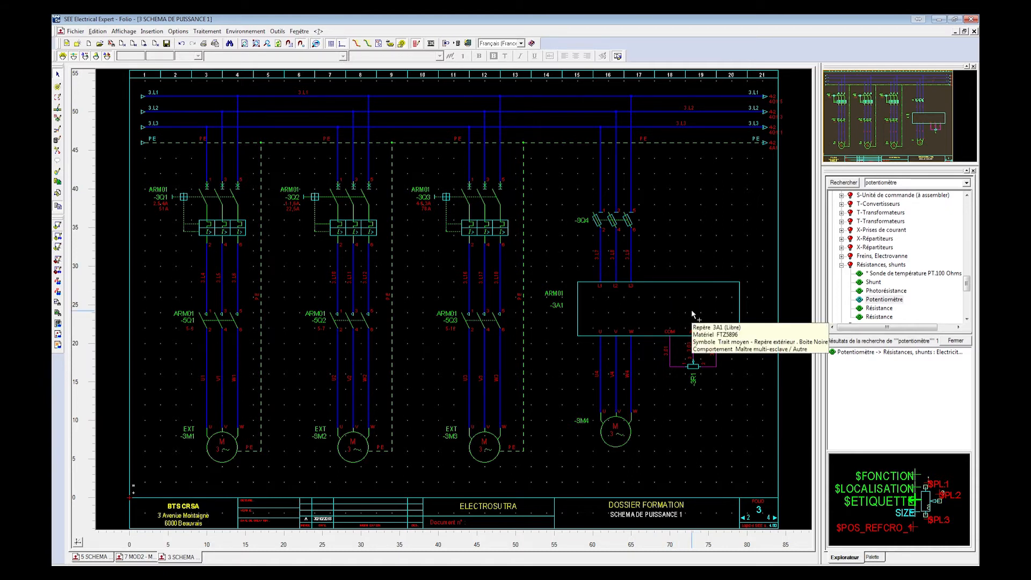